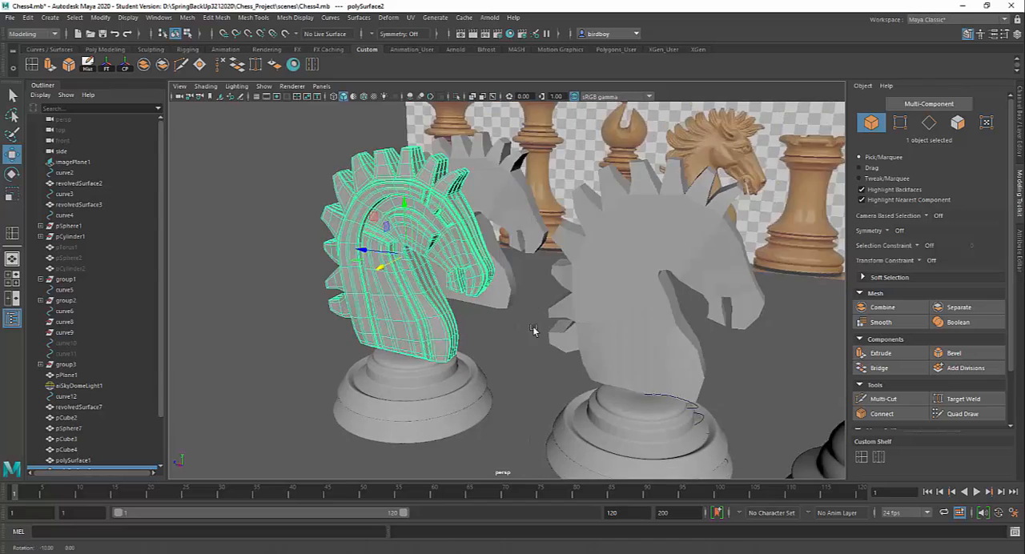
Compare the carved knight head without smoothing and in smooth preview, viewing it from both sides.
click(507, 334)
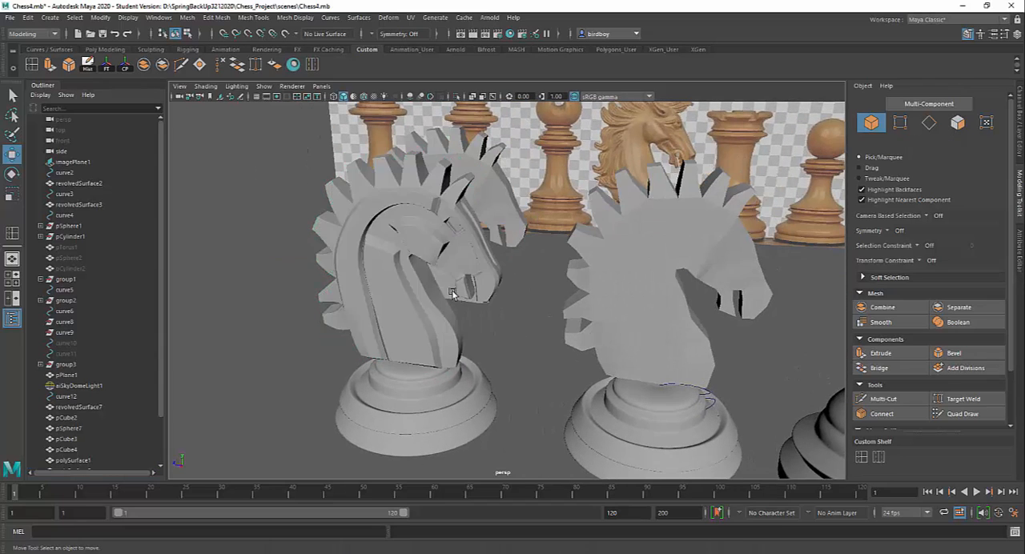
alt+drag(452, 291, 409, 314)
alt+right_drag(409, 314, 489, 377)
alt+drag(489, 377, 709, 320)
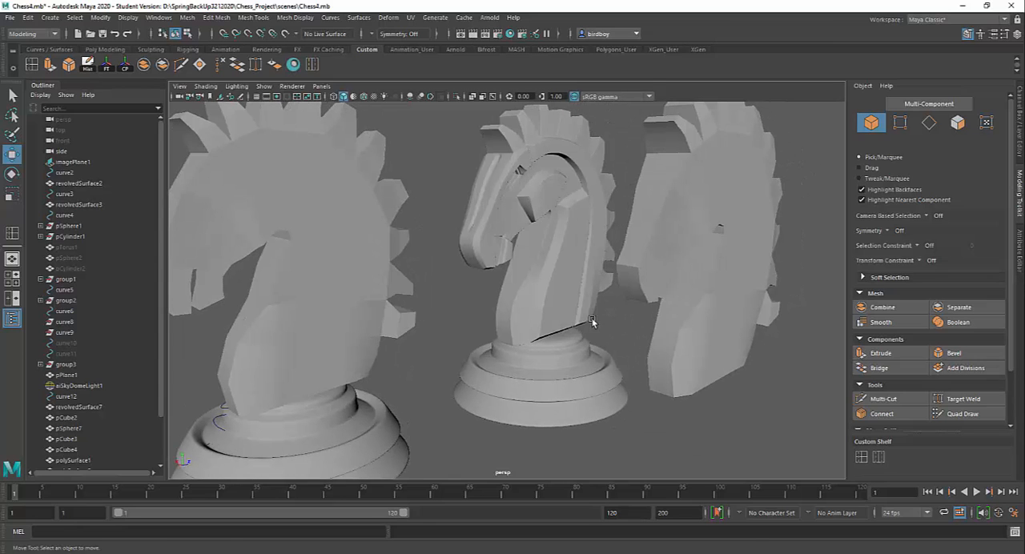
click(549, 323)
key(1)
click(537, 412)
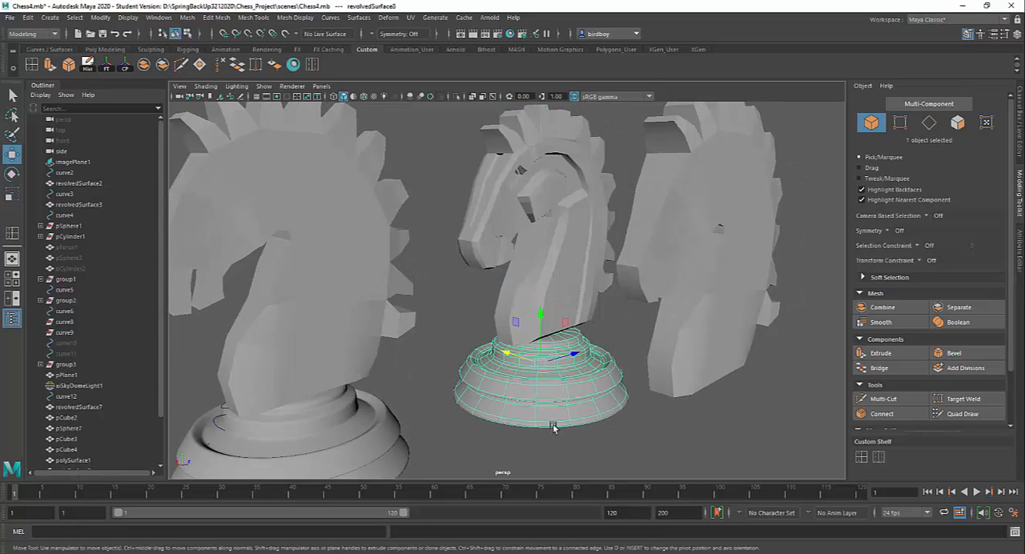
mouse_move(569, 433)
alt+mouse_down()
mouse_move(549, 428)
mouse_move(557, 420)
alt+mouse_up()
click(563, 299)
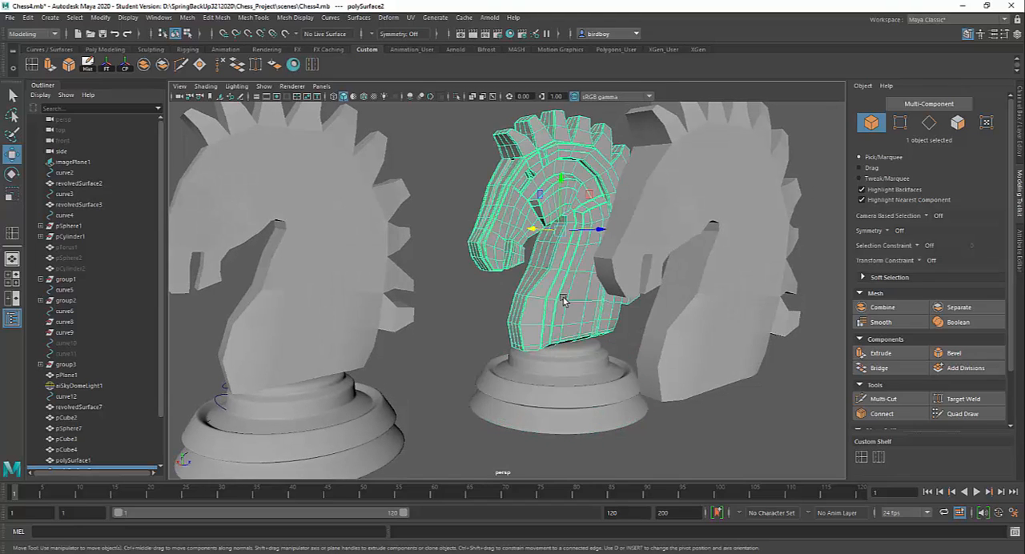
key(3)
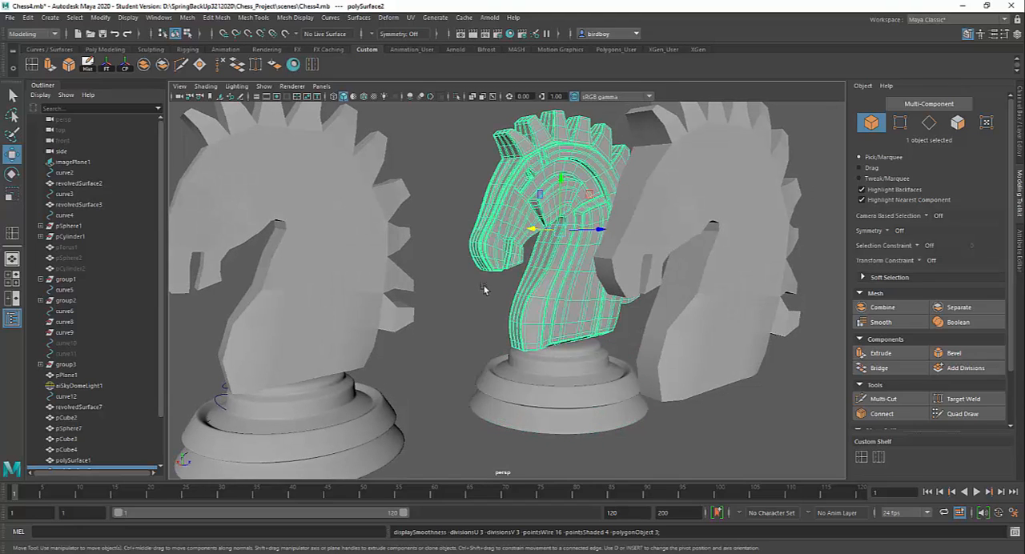
click(474, 319)
alt+drag(560, 332, 458, 305)
Isolate the uncarved horse head that has no base so only that mesh is displayed.
click(589, 222)
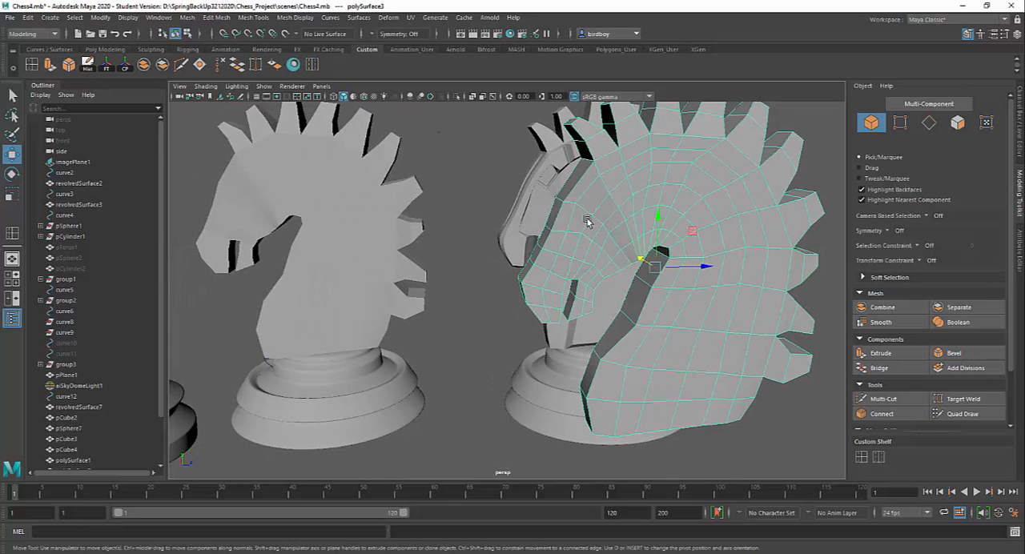
alt+drag(561, 295, 636, 316)
alt+middle_drag(636, 315, 547, 350)
alt+drag(544, 350, 487, 230)
alt+drag(547, 287, 414, 301)
alt+middle_drag(562, 308, 526, 260)
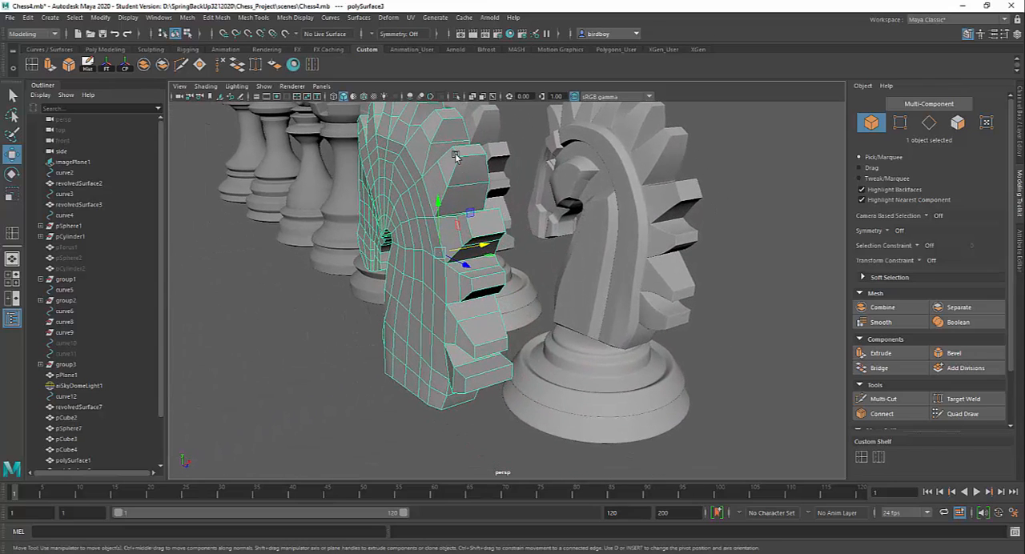
click(456, 96)
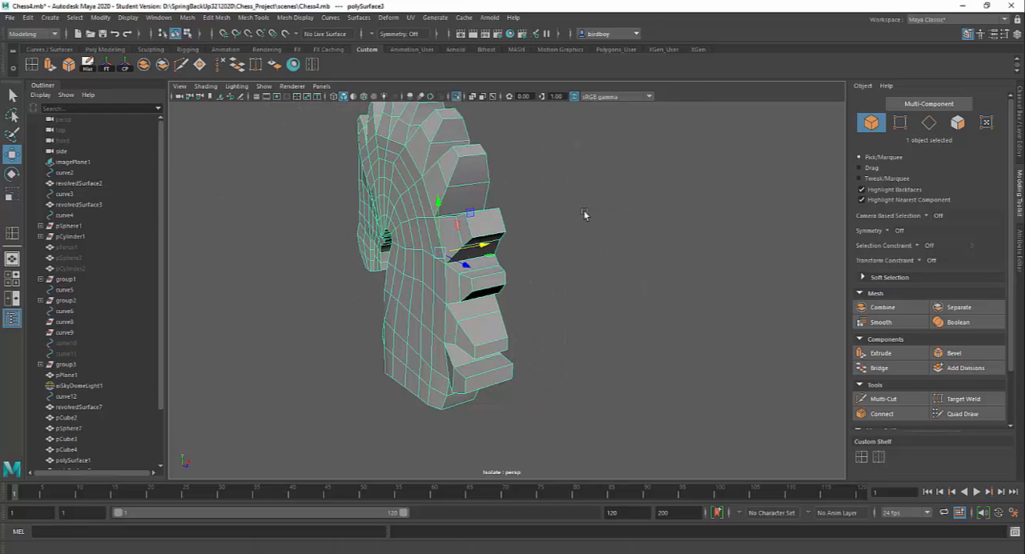
Narrow the lowest mane spike by scaling its surrounding edge loop and its end face across the head's width.
alt+drag(585, 213, 627, 297)
alt+middle_drag(627, 297, 685, 300)
alt+drag(686, 300, 650, 374)
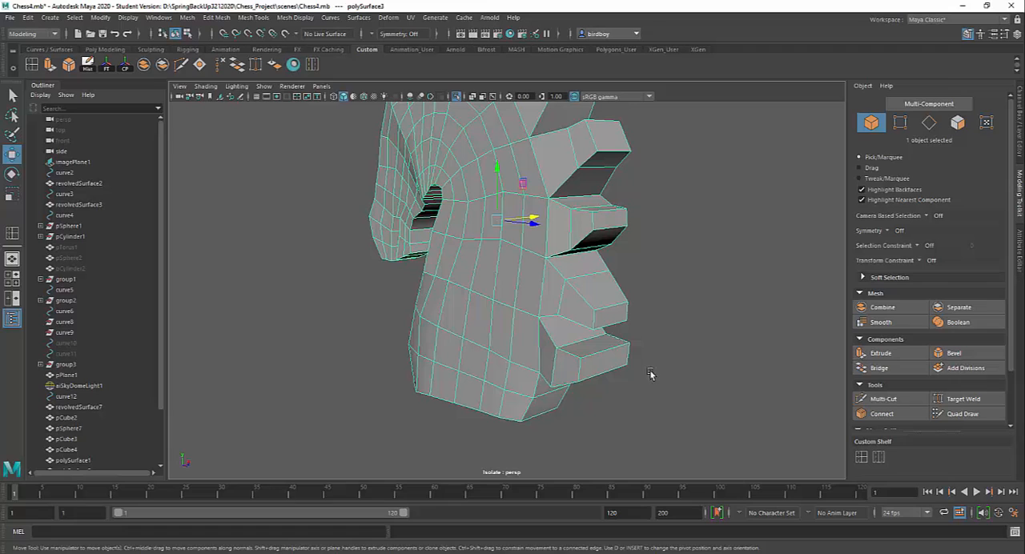
click(929, 122)
double_click(549, 363)
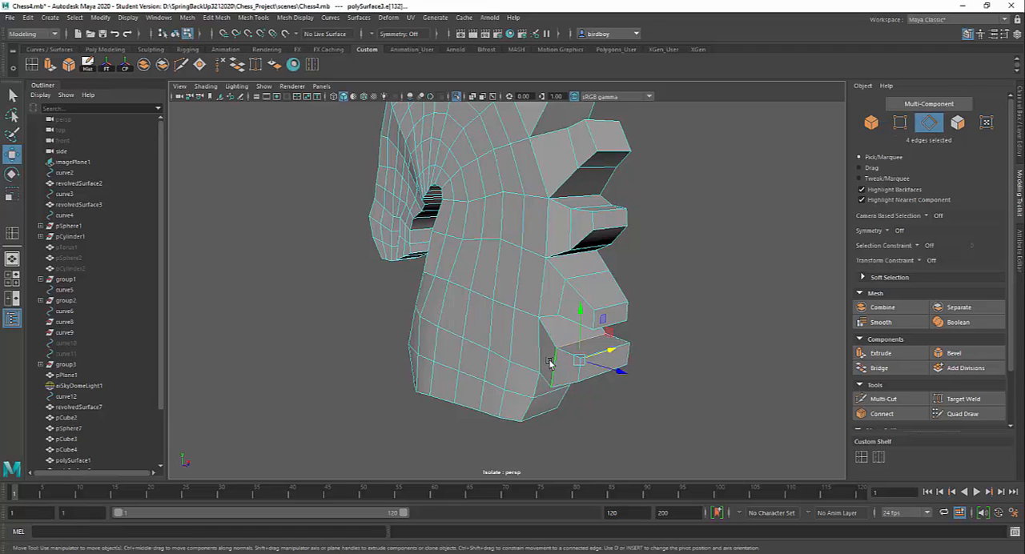
key(r)
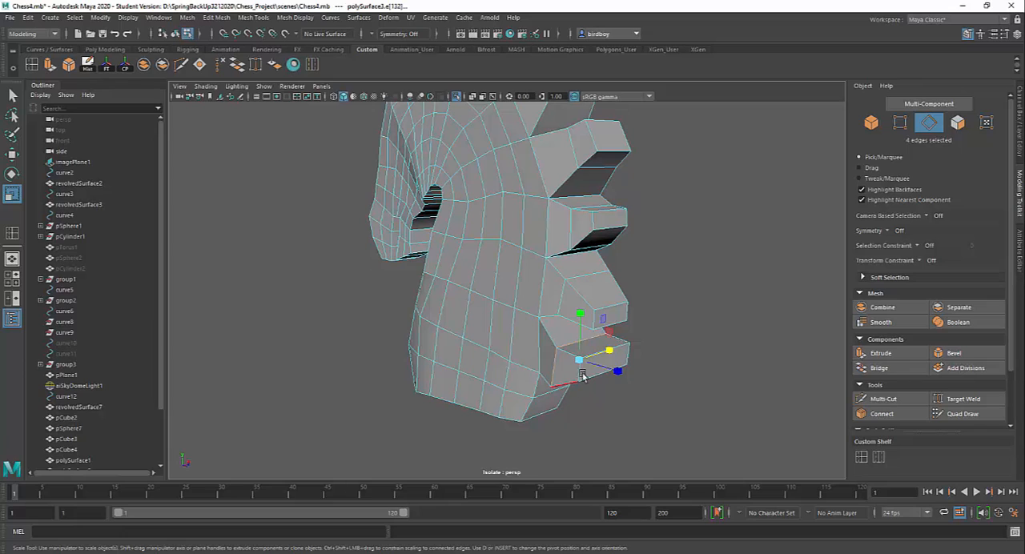
drag(609, 355, 601, 357)
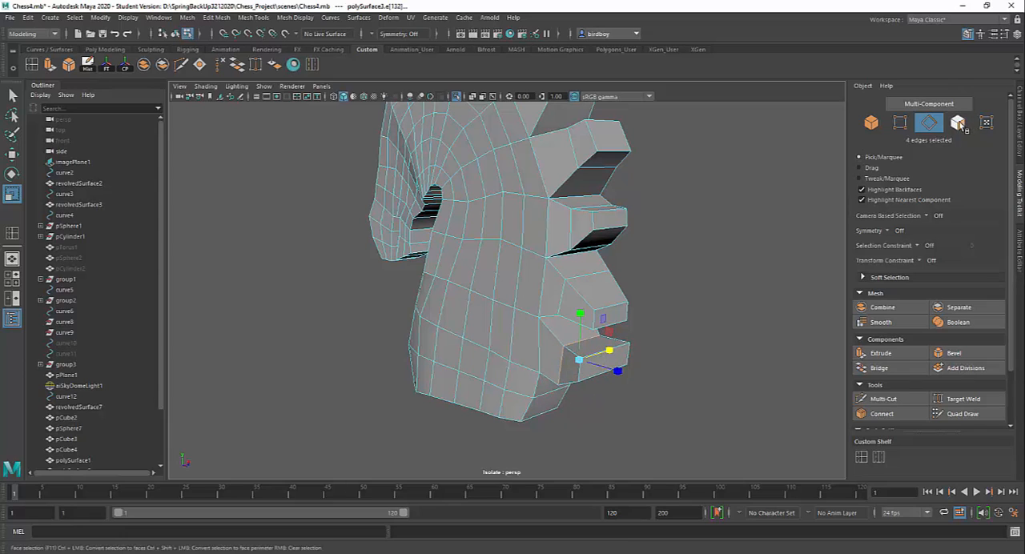
click(958, 121)
click(608, 369)
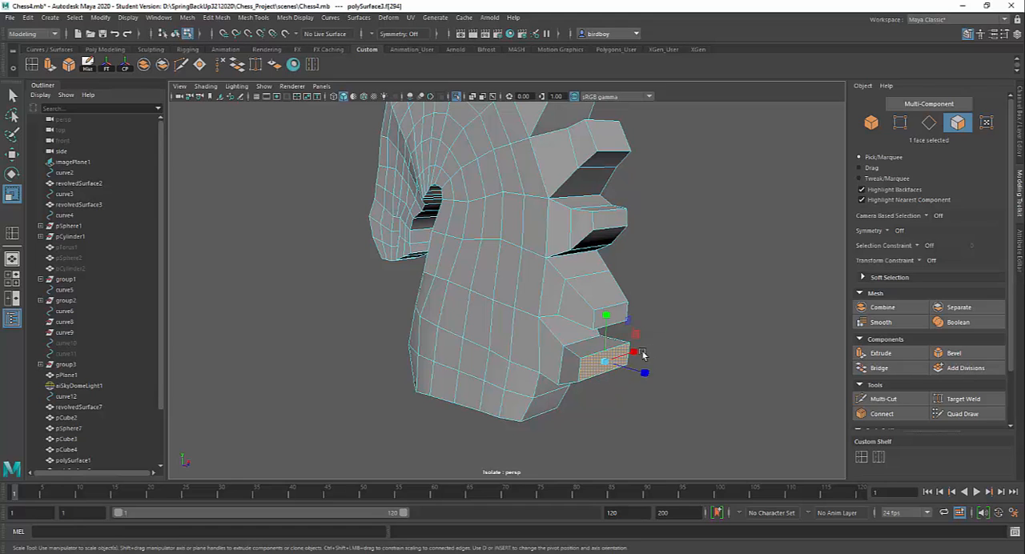
drag(635, 352, 571, 388)
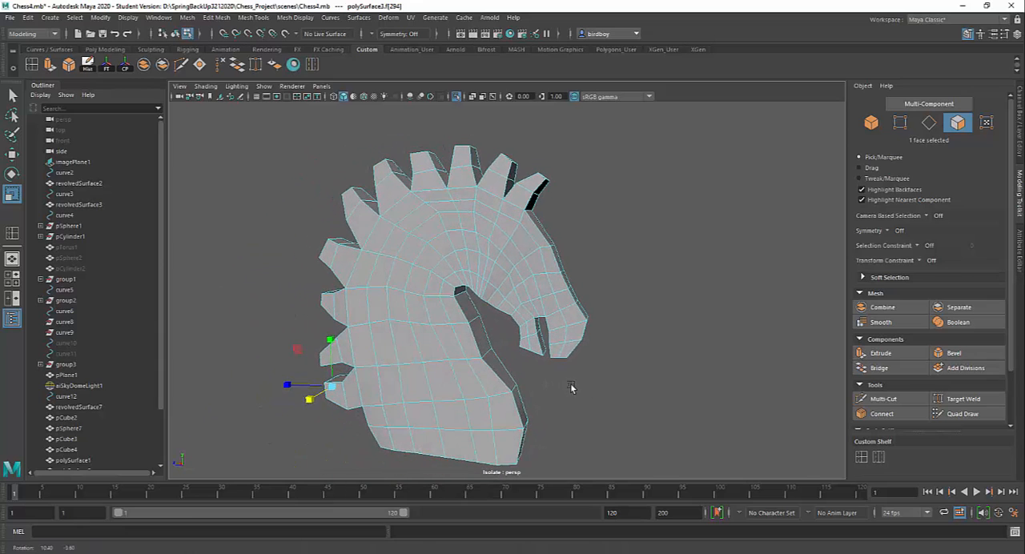
Extrude the eye face on both sides of the head slightly inward, with a local Z translation of -0.005.
click(528, 253)
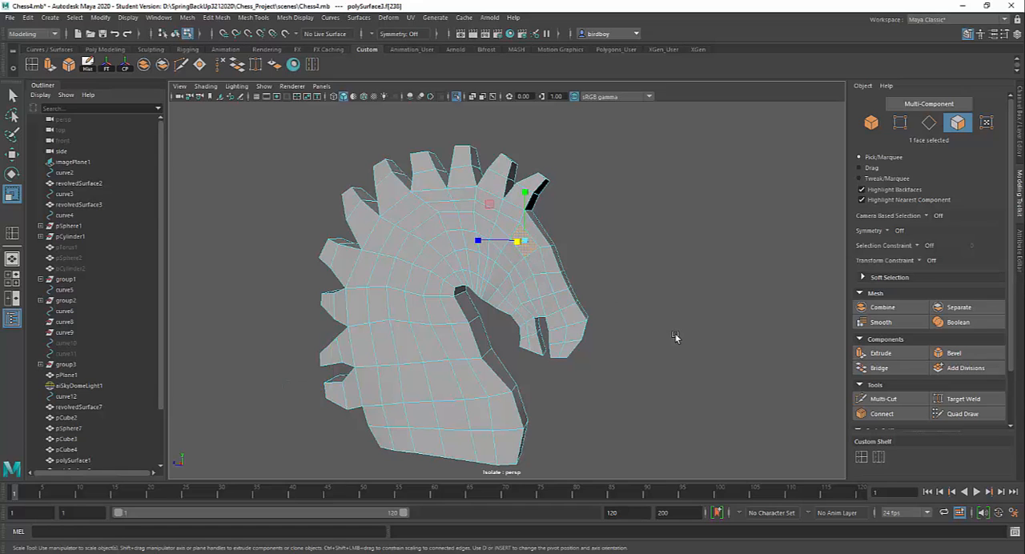
alt+drag(676, 337, 558, 339)
shift+click(536, 265)
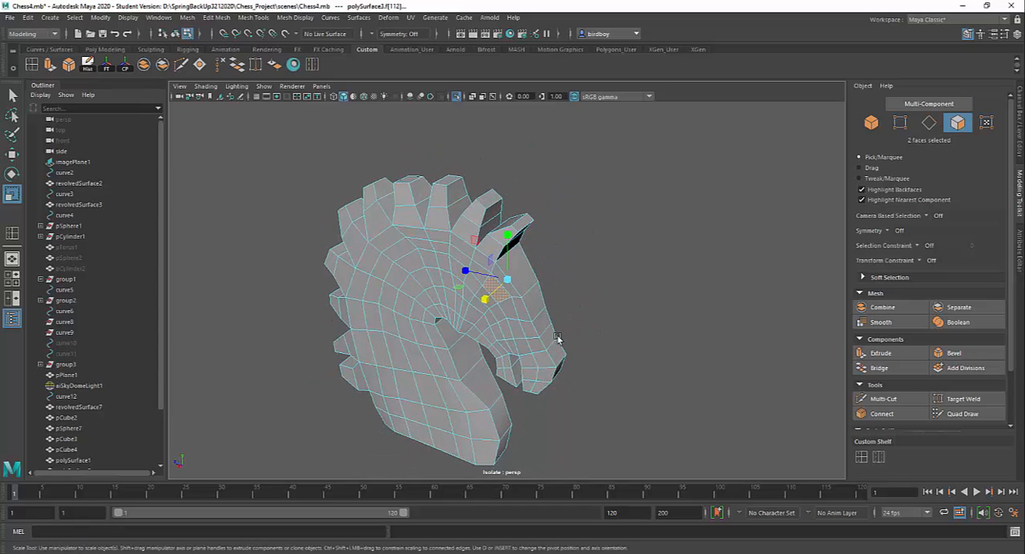
alt+right_drag(558, 339, 558, 377)
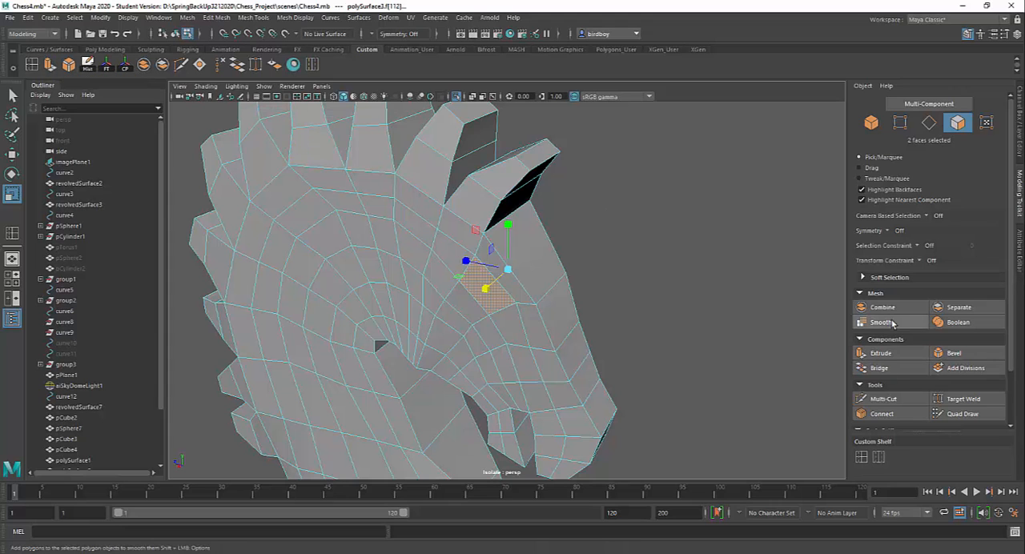
click(884, 352)
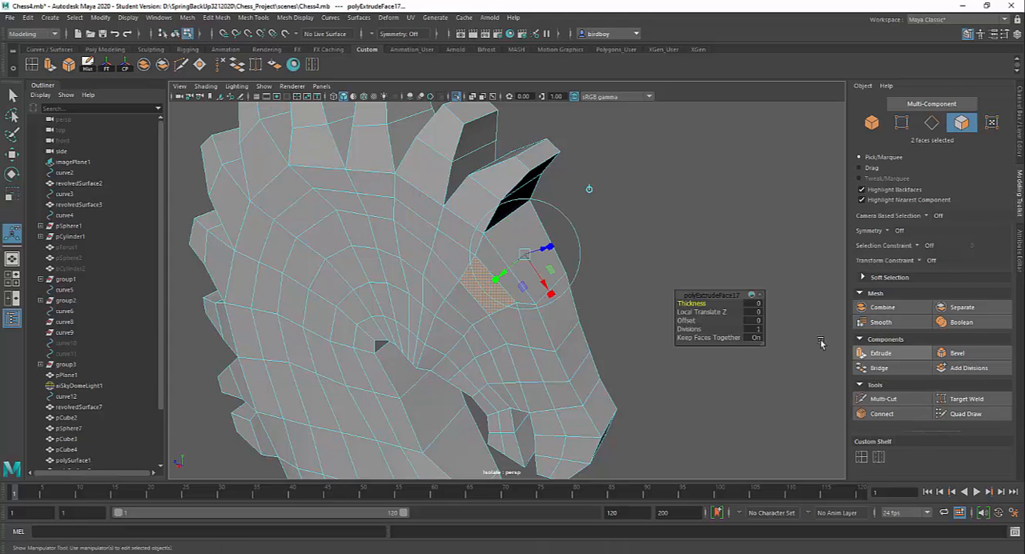
alt+drag(822, 343, 624, 312)
alt+middle_drag(625, 313, 547, 299)
alt+right_drag(570, 343, 585, 360)
drag(571, 295, 580, 299)
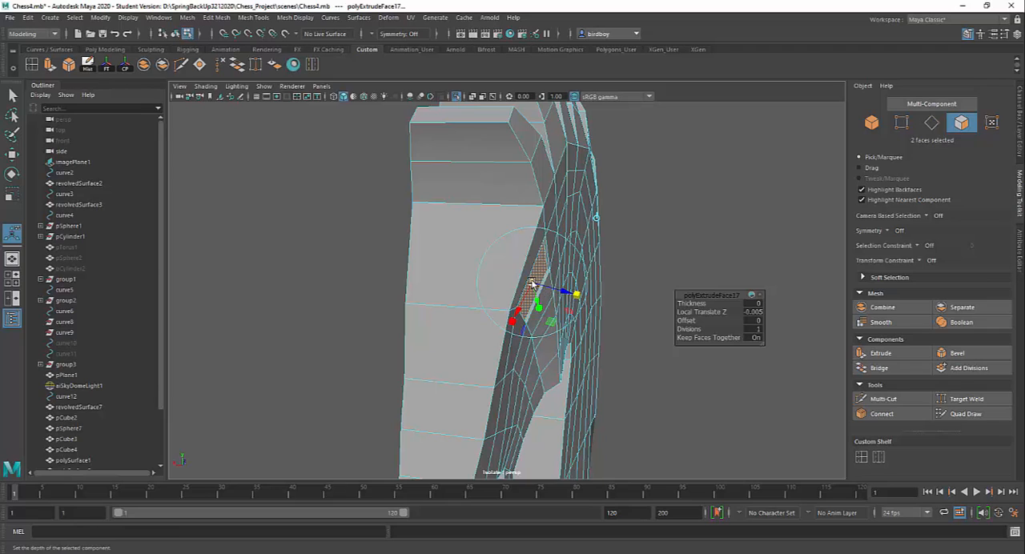
drag(533, 283, 565, 325)
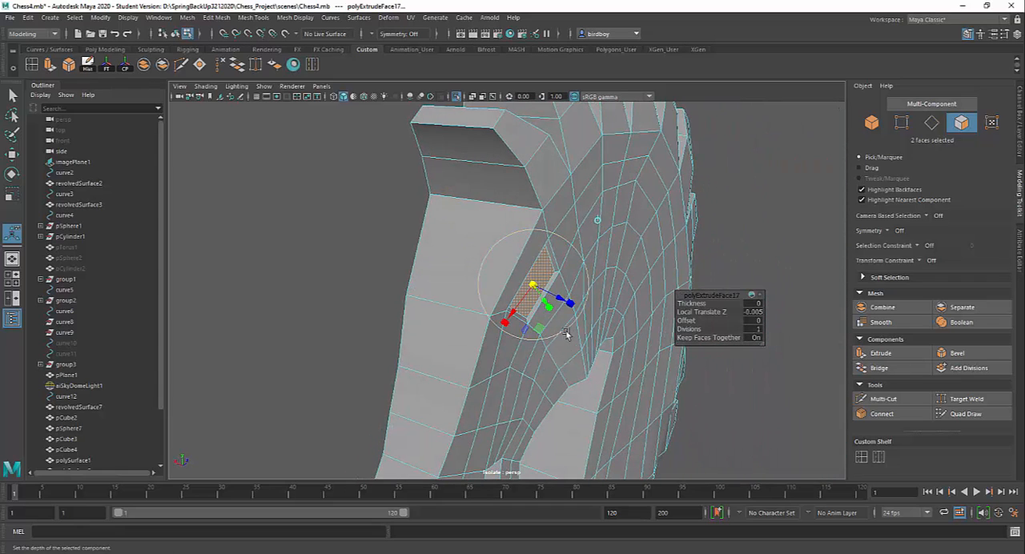
Extrude the recessed eye faces deeper into the head, then extrude them again and scale them down slightly.
key(ctrl+e)
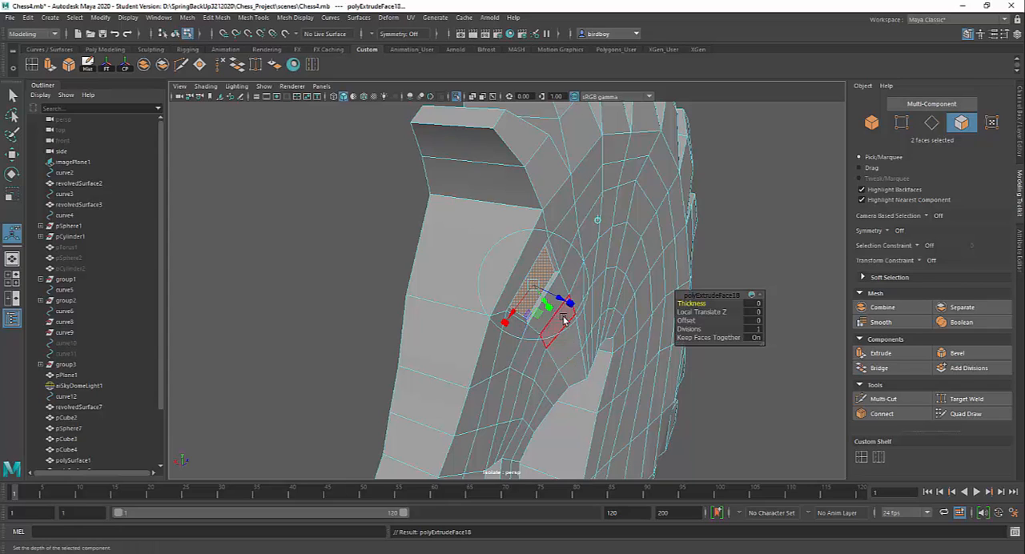
drag(558, 300, 554, 299)
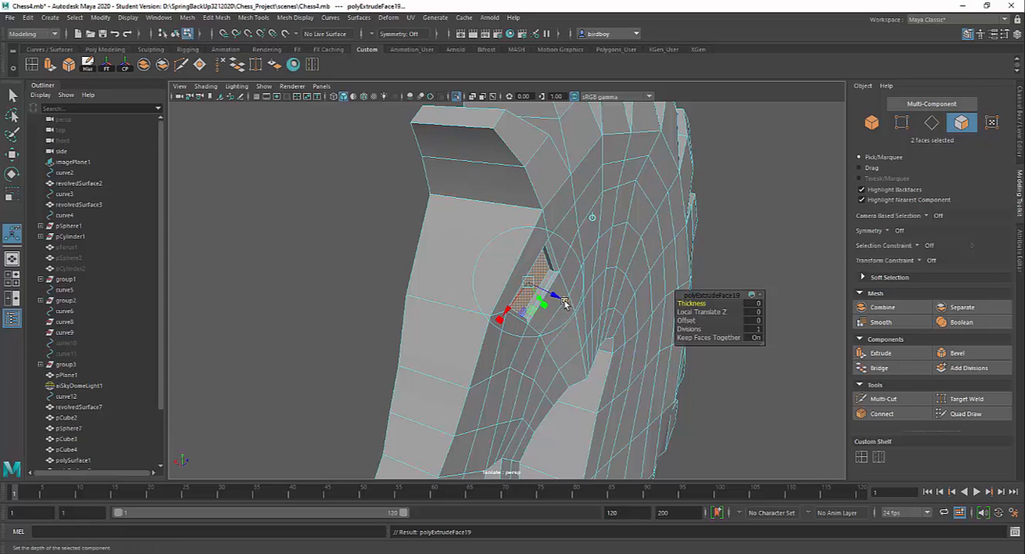
key(ctrl+e)
key(r)
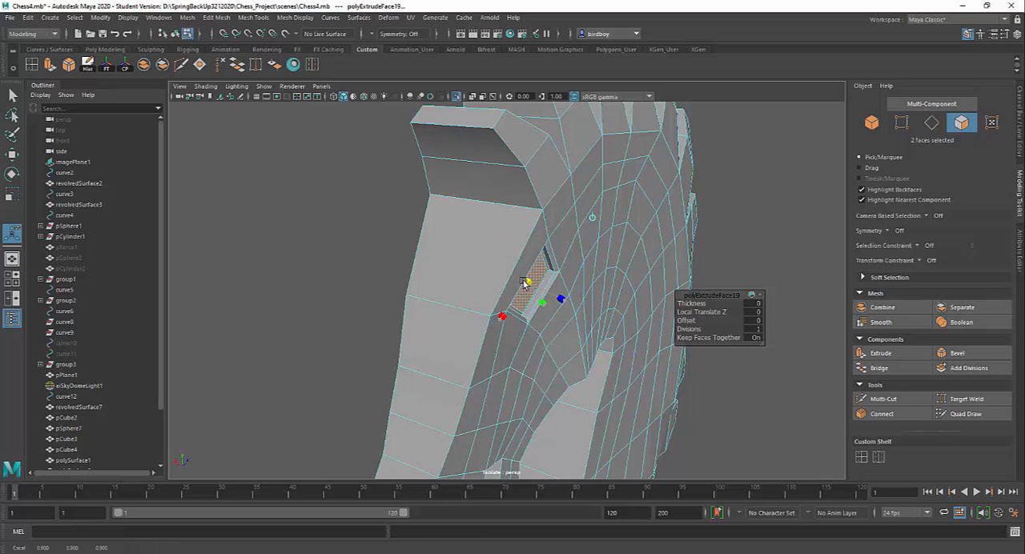
drag(521, 285, 521, 286)
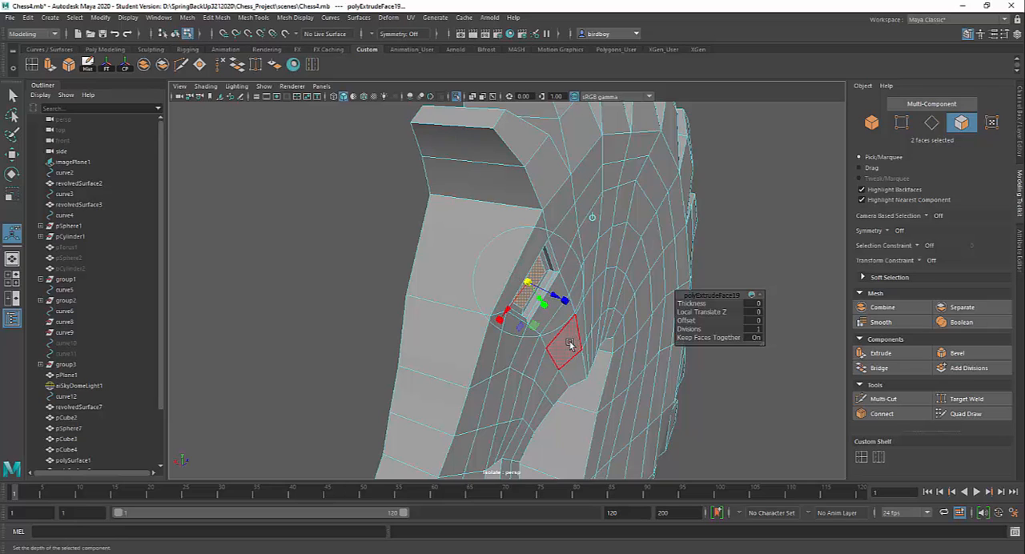
Select the strip of faces on one side running from the forehead down the nose and around the muzzle to the mouth.
alt+drag(569, 344, 692, 339)
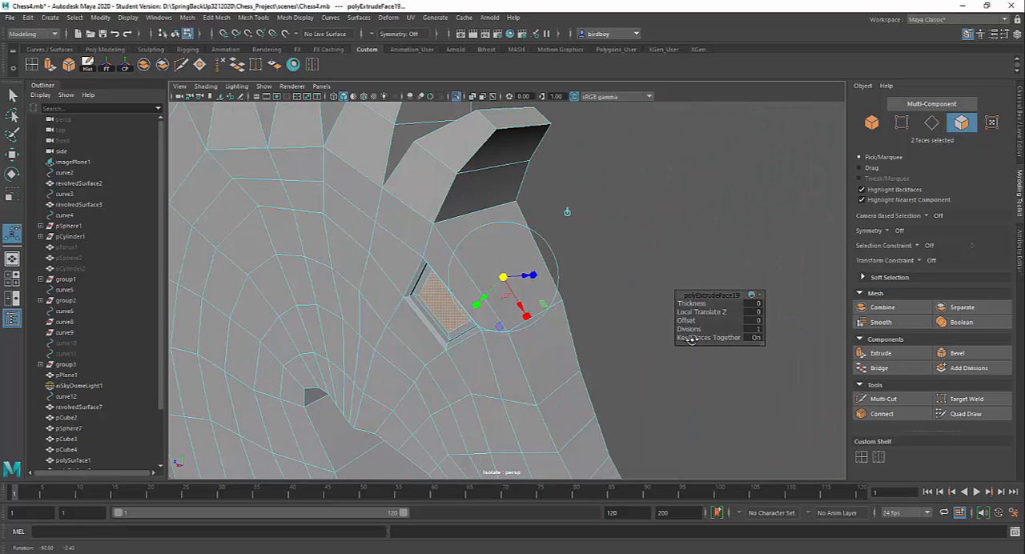
alt+right_drag(556, 350, 512, 324)
alt+drag(513, 324, 592, 357)
alt+middle_drag(593, 357, 603, 321)
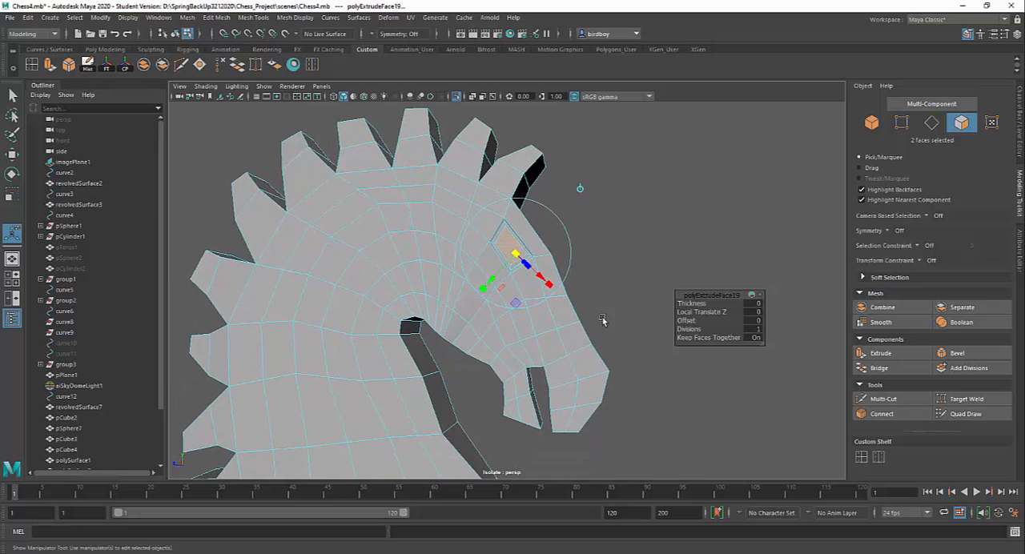
alt+drag(604, 321, 582, 343)
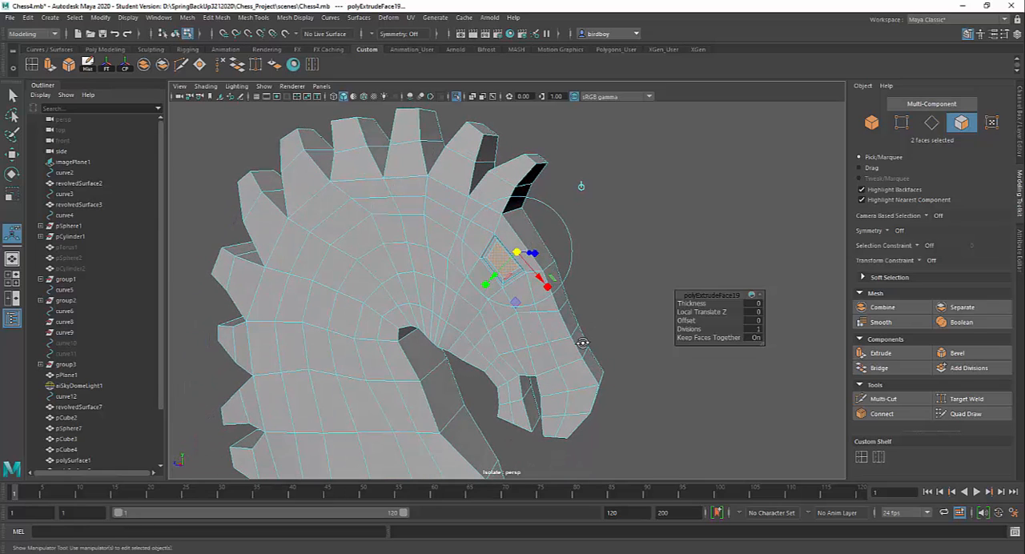
click(547, 325)
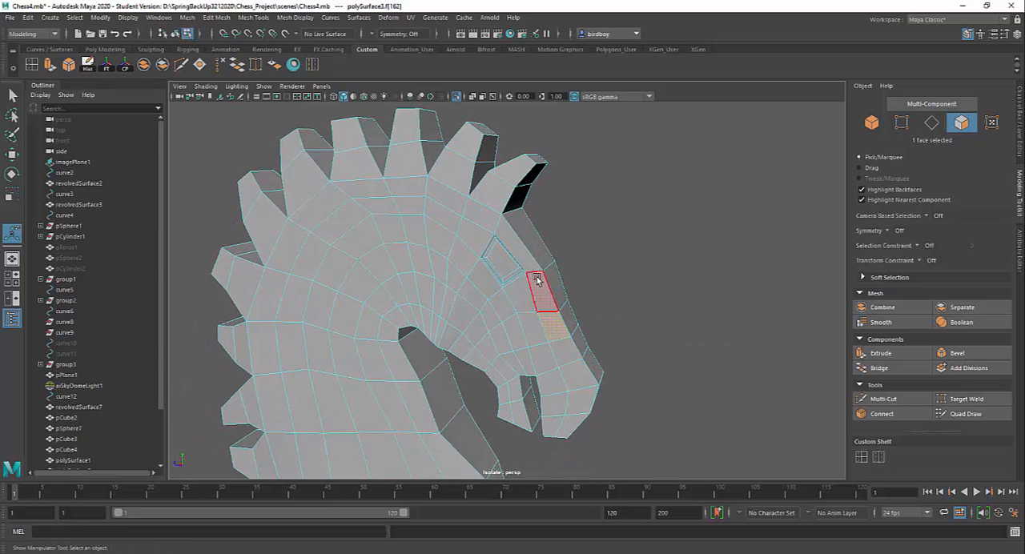
click(528, 258)
shift+click(538, 293)
shift+click(551, 317)
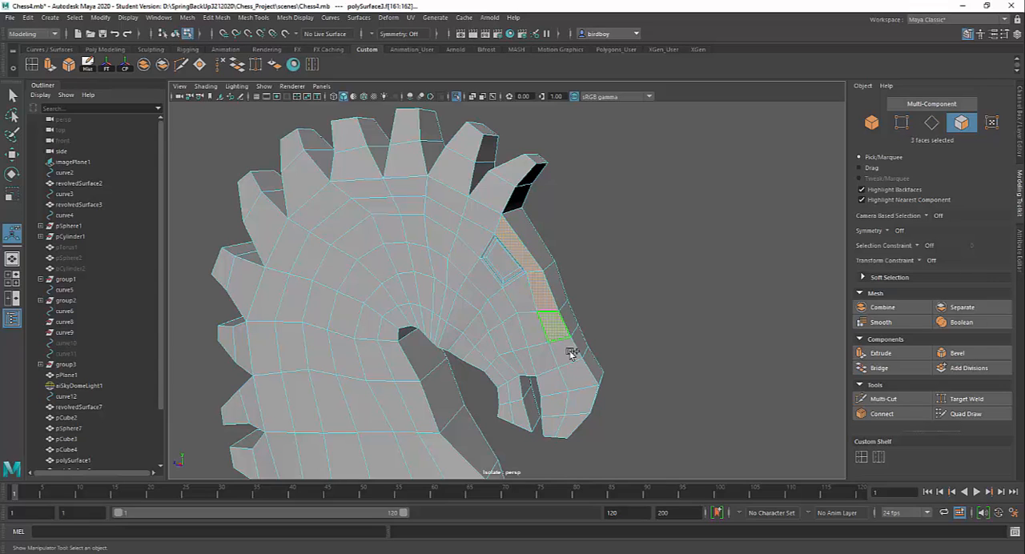
shift+click(570, 352)
shift+click(584, 391)
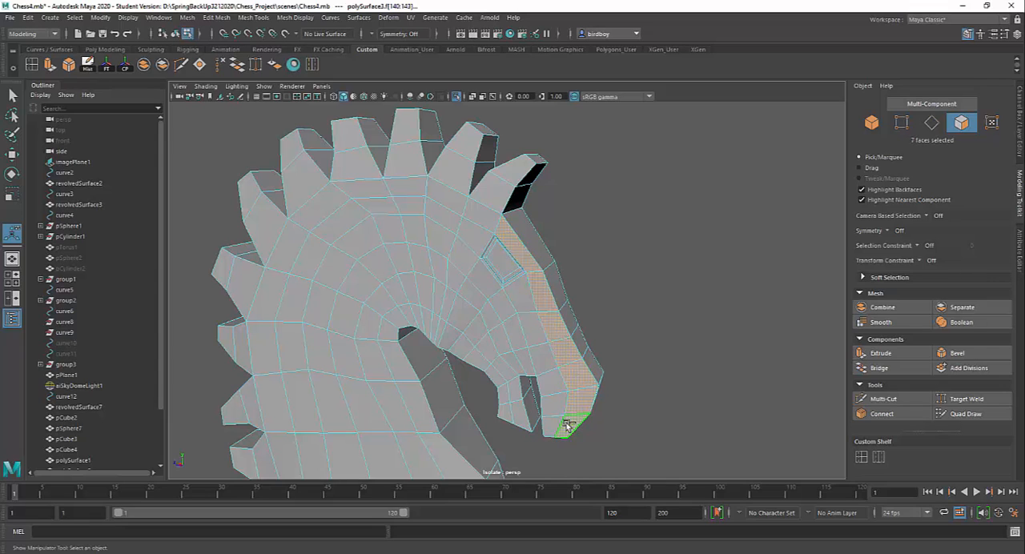
shift+click(552, 418)
shift+click(551, 401)
shift+click(553, 383)
Add the matching strip of forehead, nose and muzzle faces on the opposite side of the head to the selection.
alt+drag(670, 359, 493, 353)
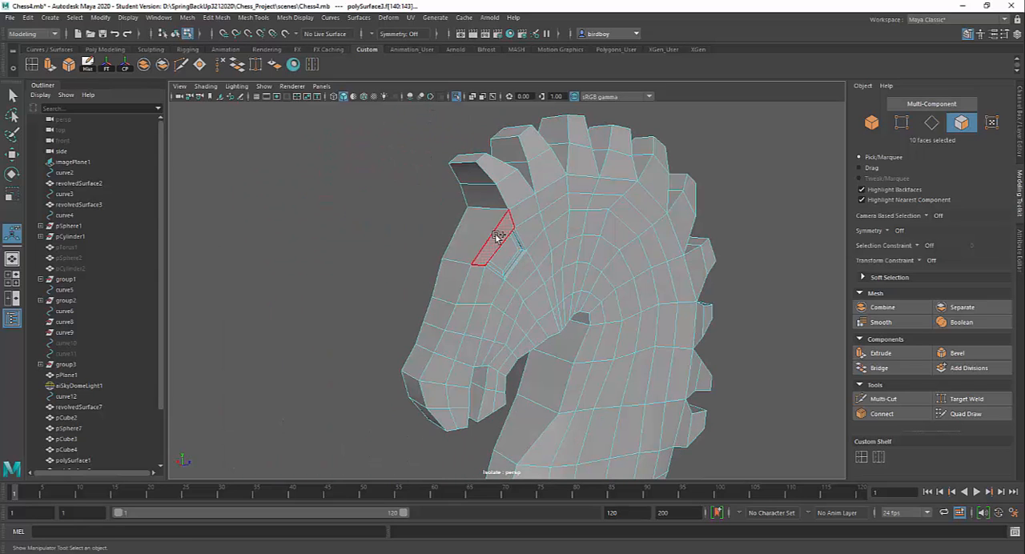
shift+click(471, 290)
shift+click(462, 316)
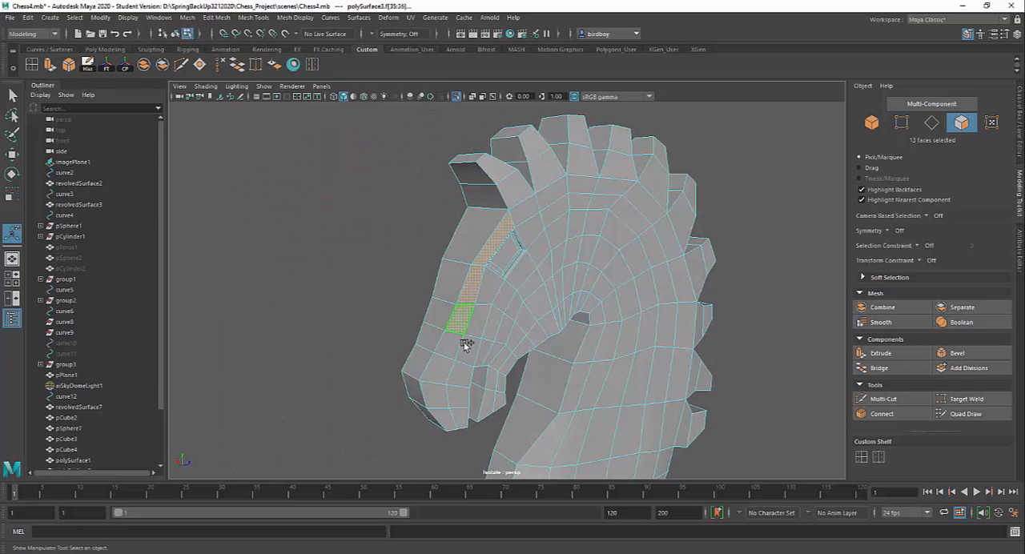
shift+click(451, 345)
shift+click(453, 353)
shift+click(437, 369)
shift+click(436, 395)
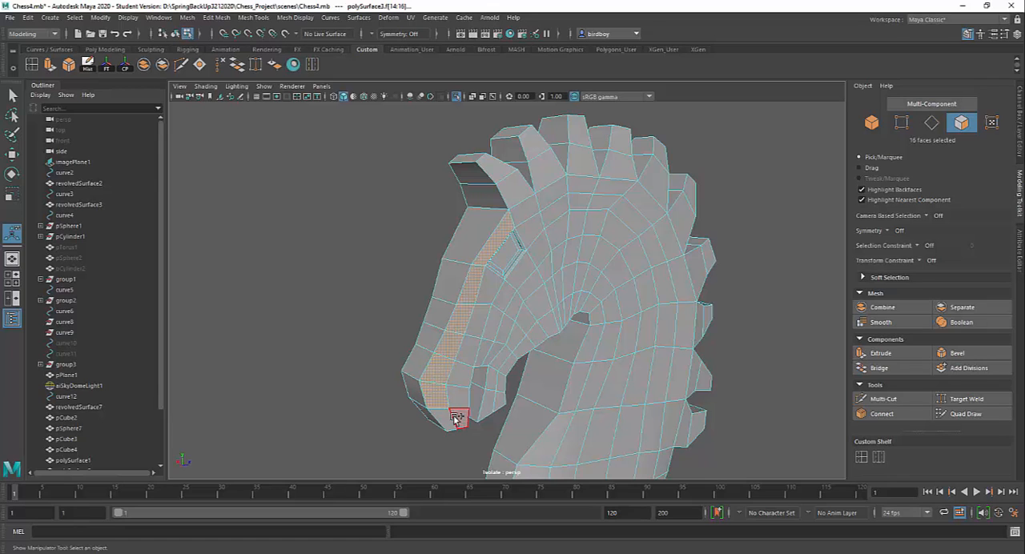
shift+click(449, 422)
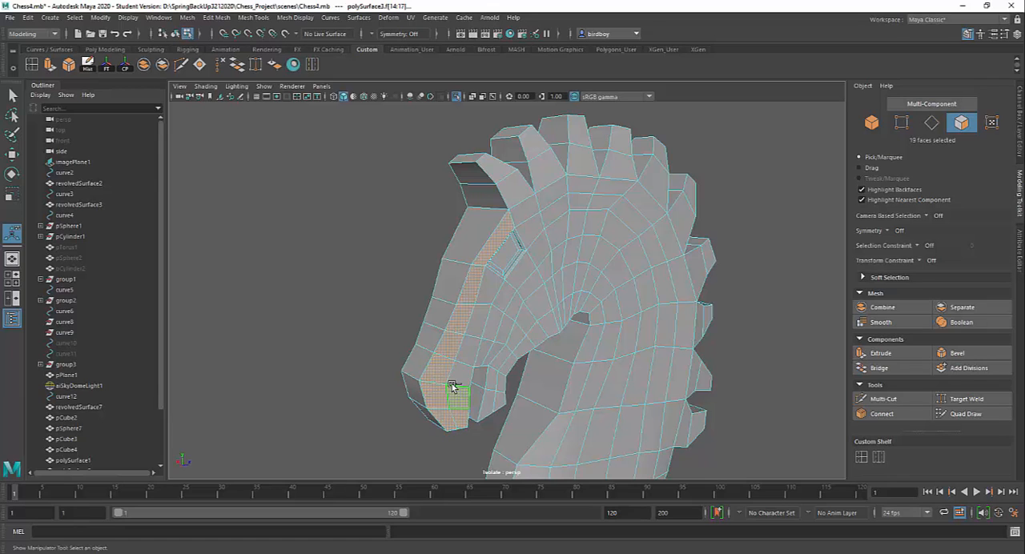
alt+drag(385, 376, 518, 372)
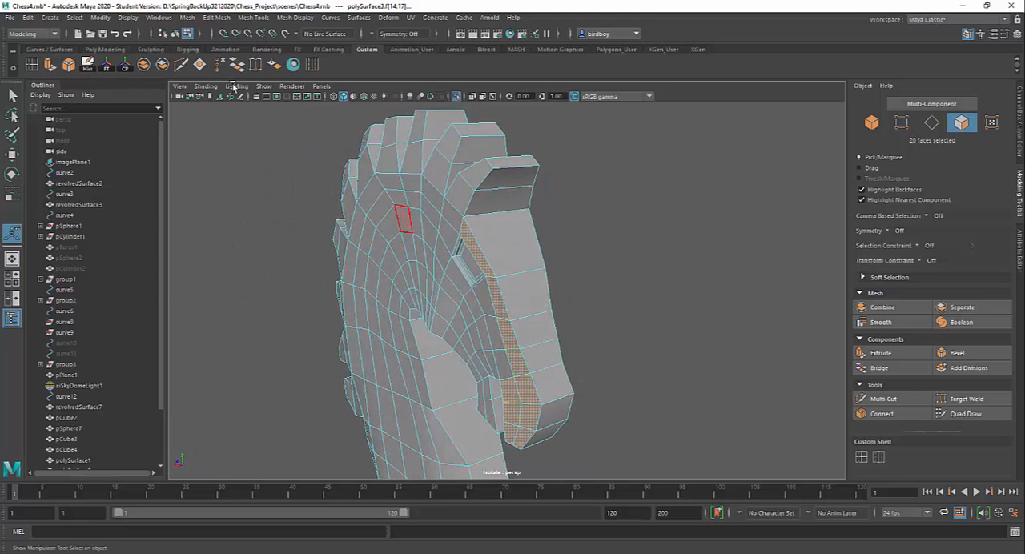
Extrude the selected forehead, nose and muzzle strips on both sides outward, with a local Z translation of about 0.042.
click(51, 66)
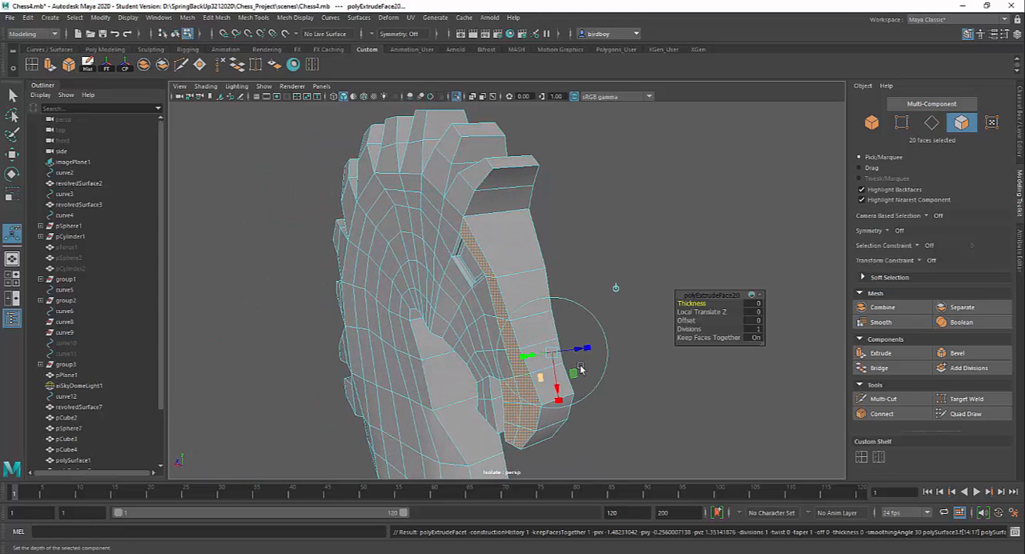
drag(583, 357, 436, 371)
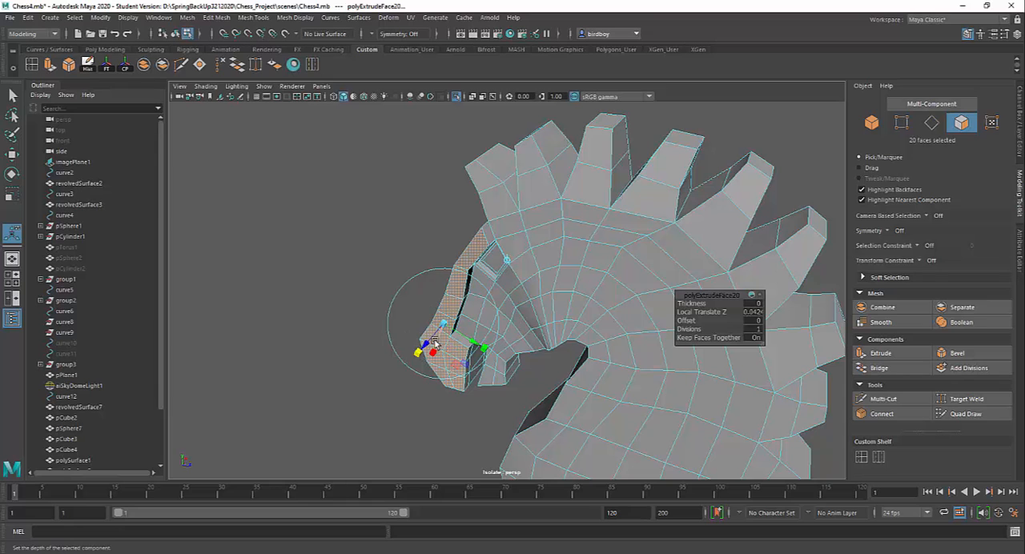
drag(444, 324, 442, 326)
alt+drag(484, 365, 511, 362)
click(489, 355)
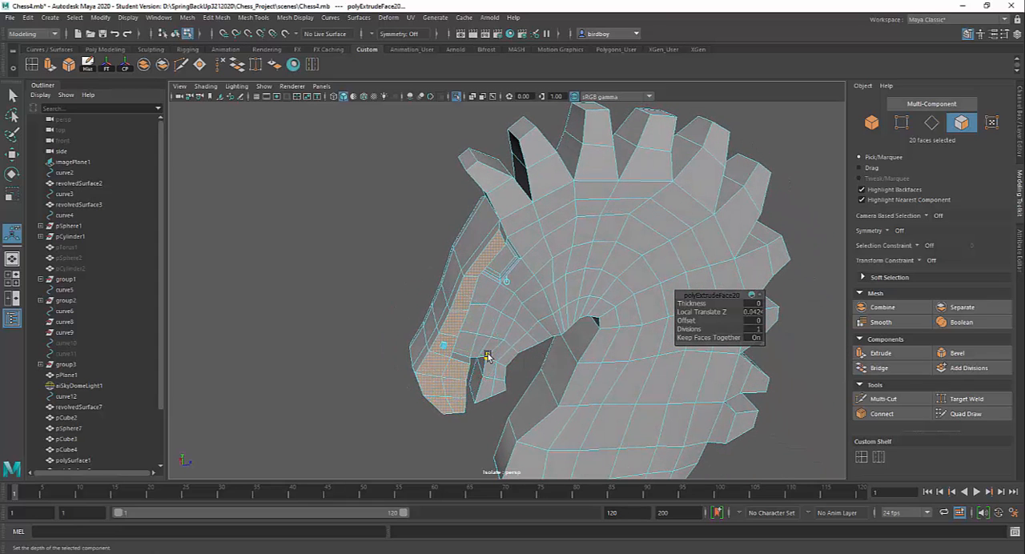
alt+drag(428, 405, 433, 384)
key(q)
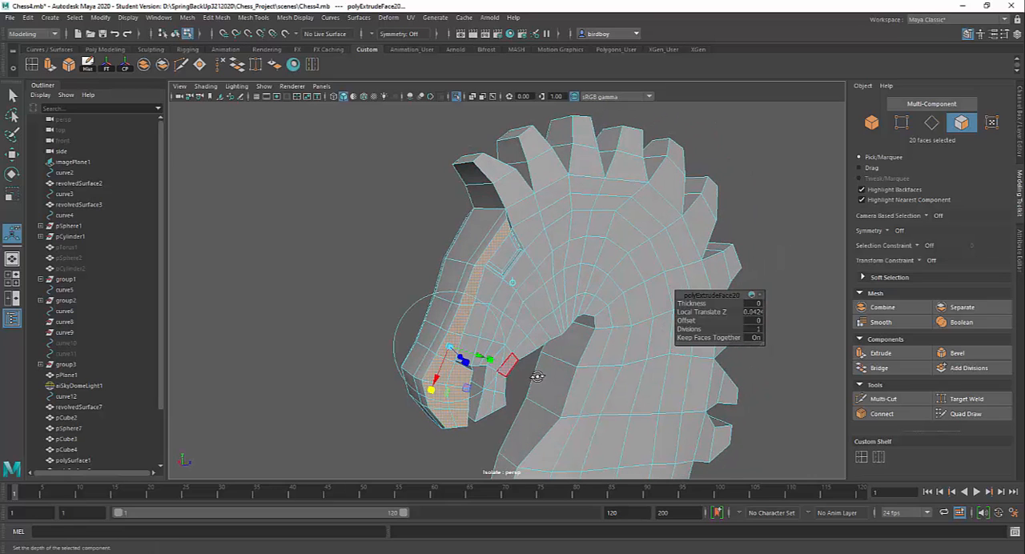
alt+drag(537, 373, 667, 386)
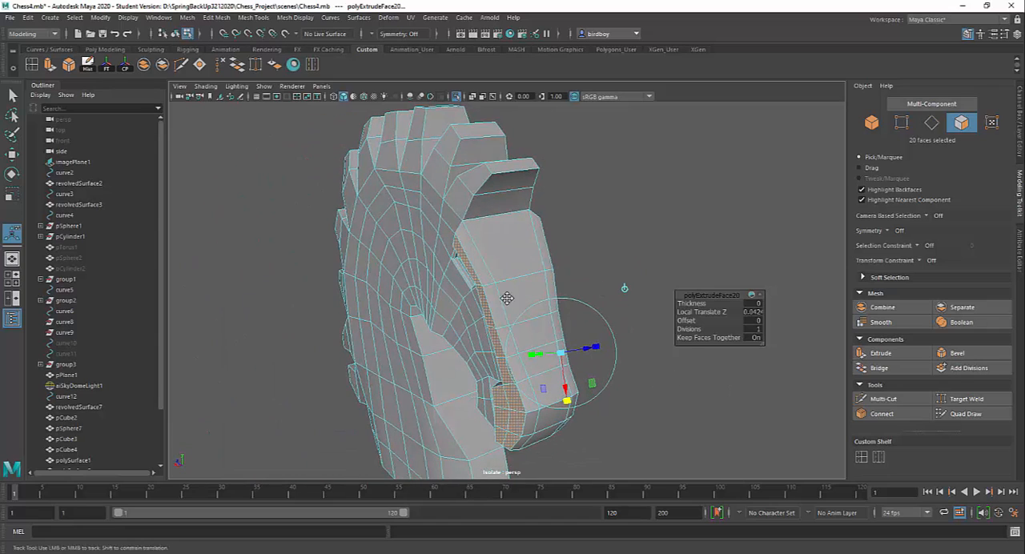
Insert an edge loop close to the border of the raised strip on one side of the forehead and nose.
alt+drag(508, 299, 524, 298)
alt+right_drag(389, 245, 453, 323)
alt+drag(497, 282, 484, 222)
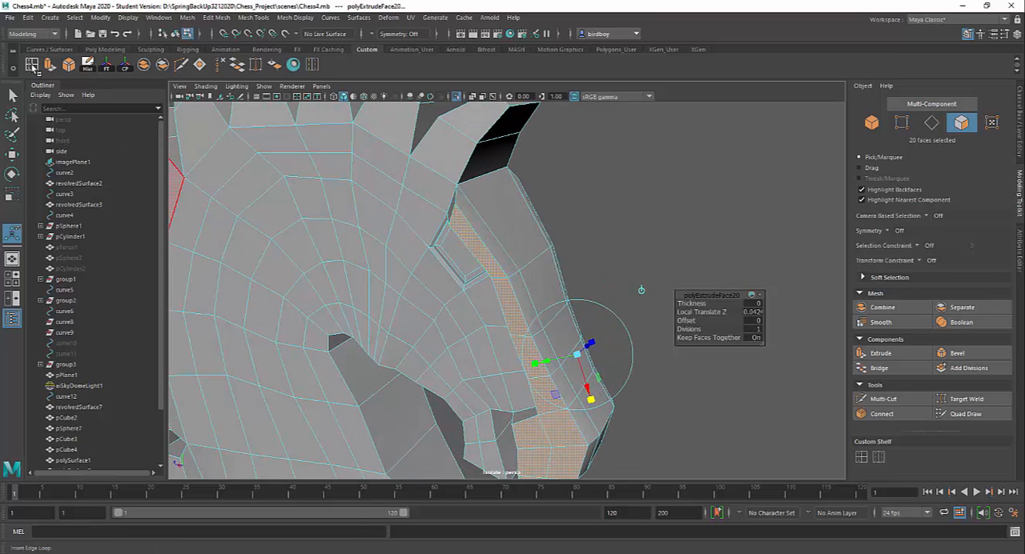
double_click(32, 66)
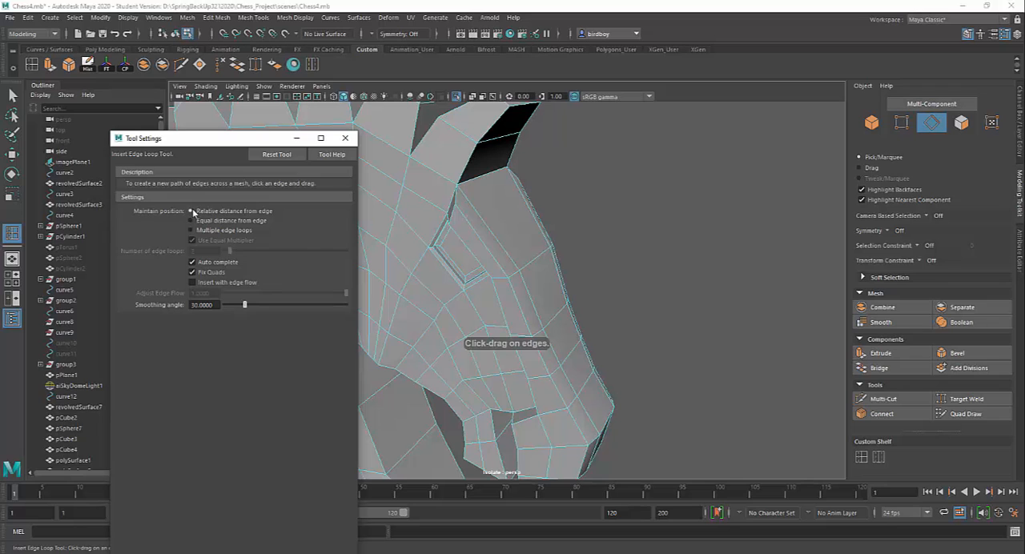
click(345, 138)
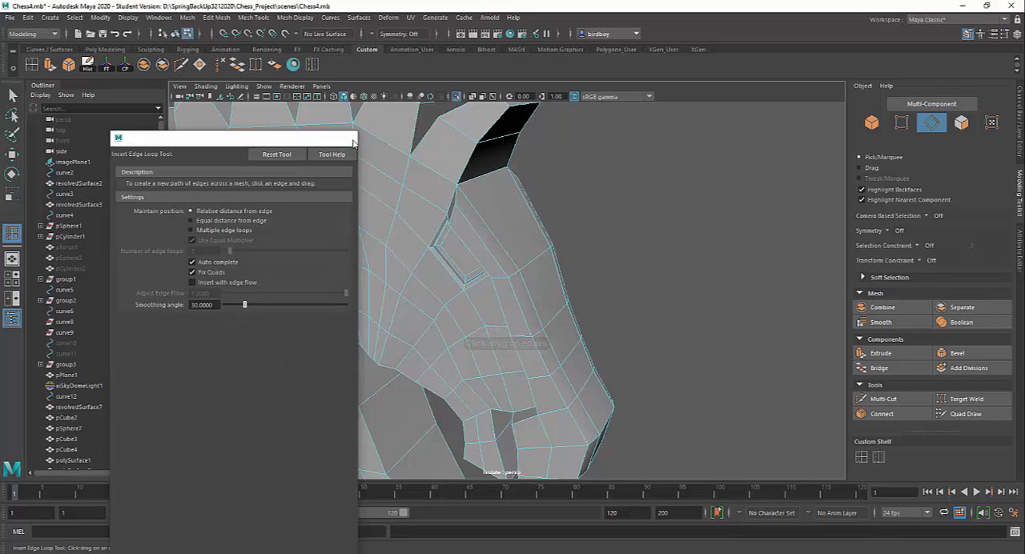
click(255, 18)
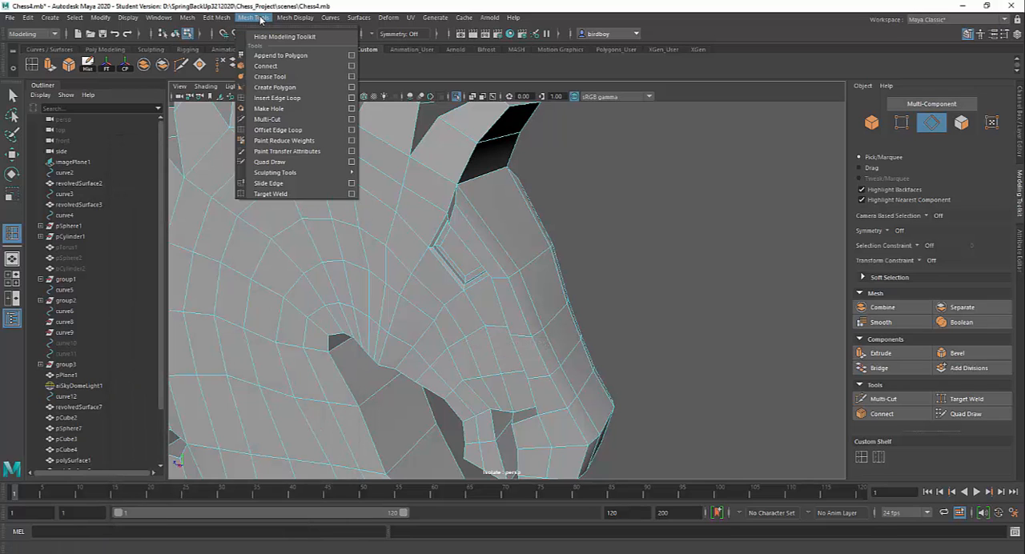
click(625, 305)
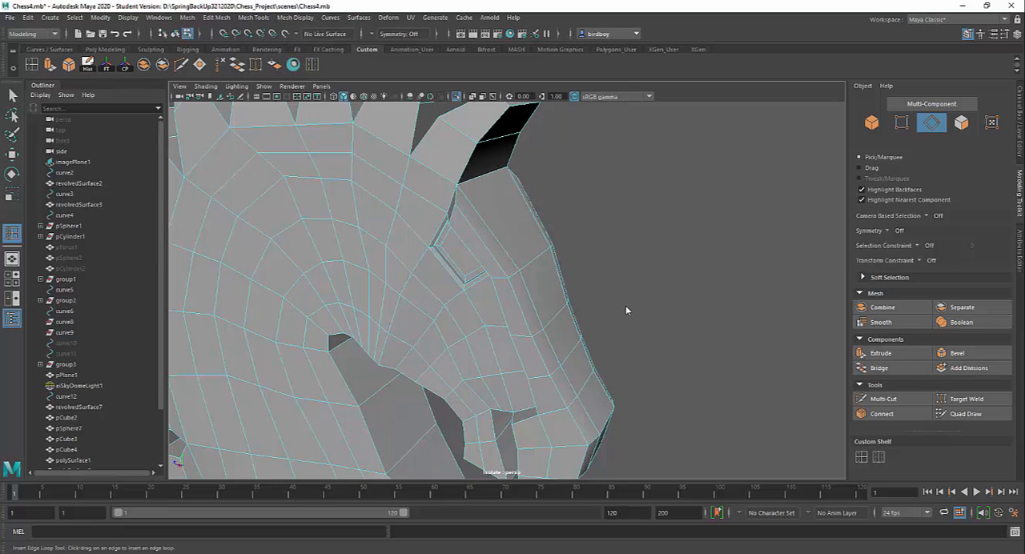
alt+drag(626, 305, 582, 292)
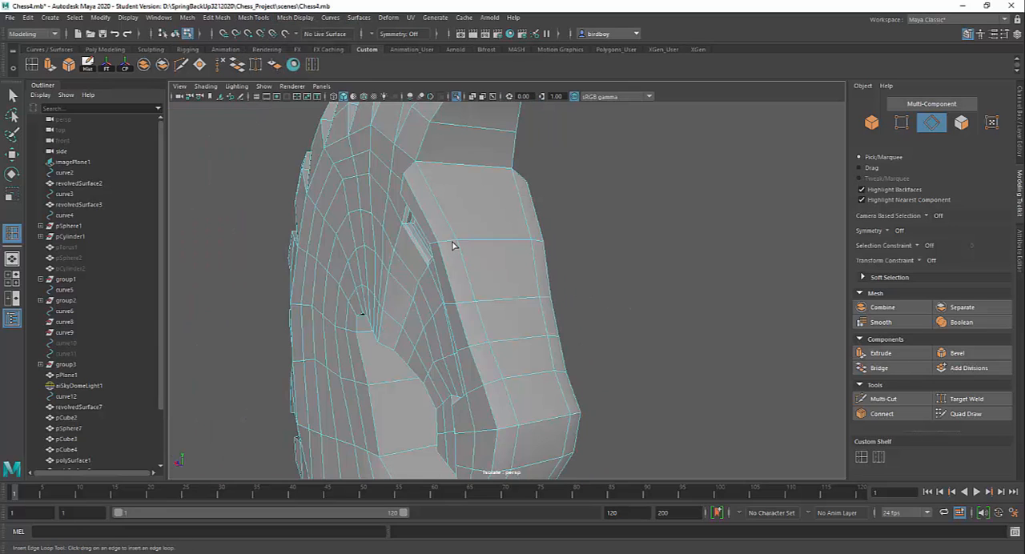
key(ctrl+z)
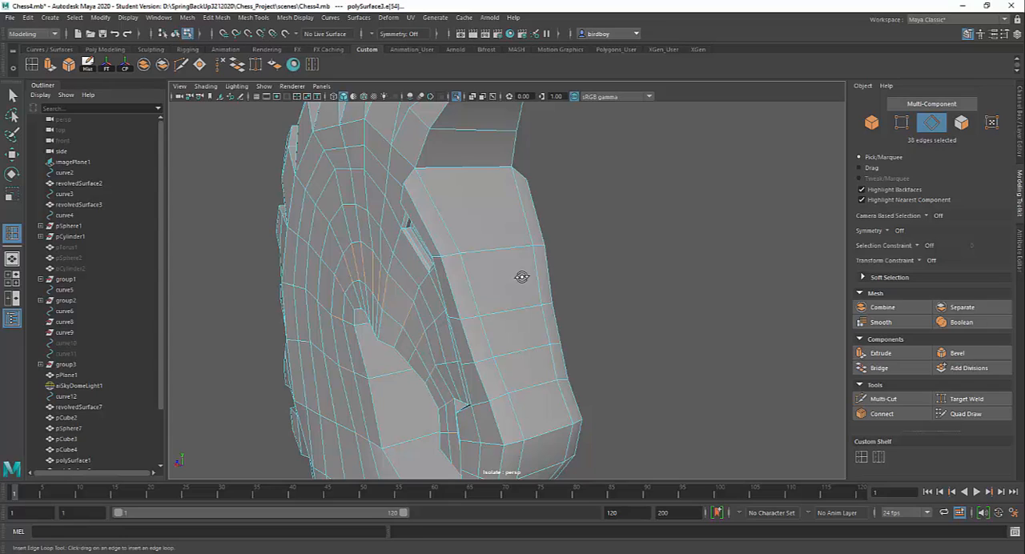
click(457, 258)
Insert a matching edge loop along the raised strip on the opposite side and check the head in smooth preview.
alt+drag(563, 313, 480, 301)
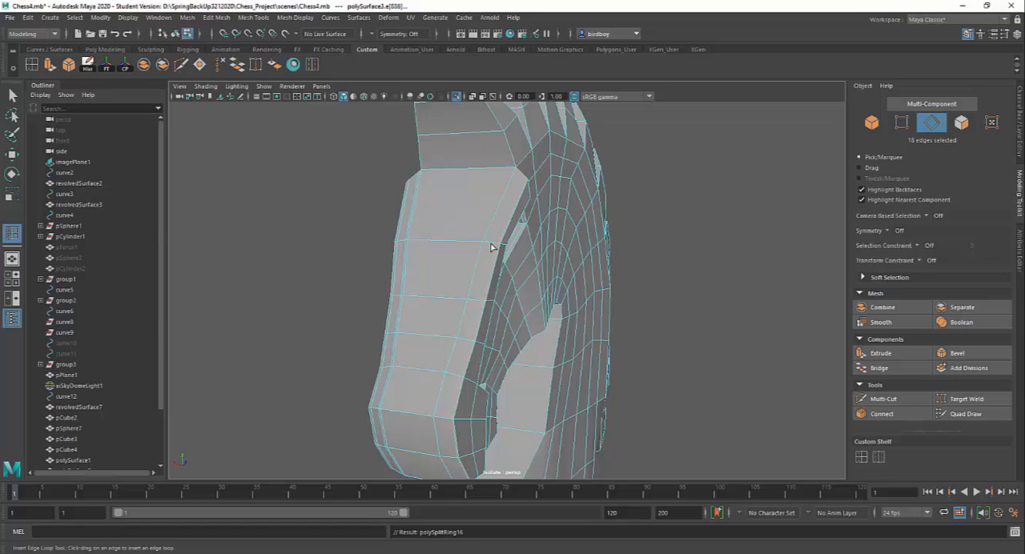
alt+drag(517, 281, 454, 257)
alt+drag(501, 328, 495, 346)
key(3)
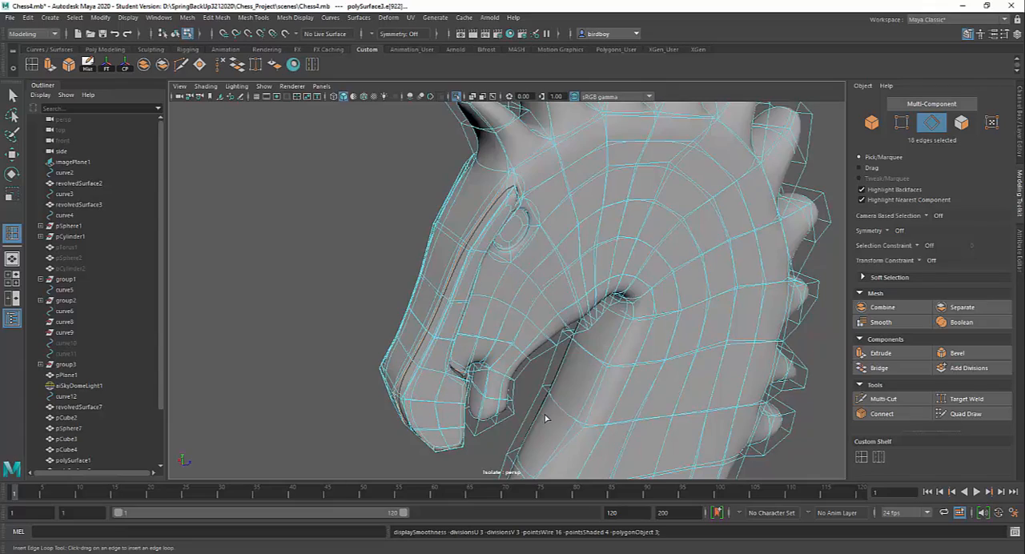
alt+drag(545, 418, 566, 403)
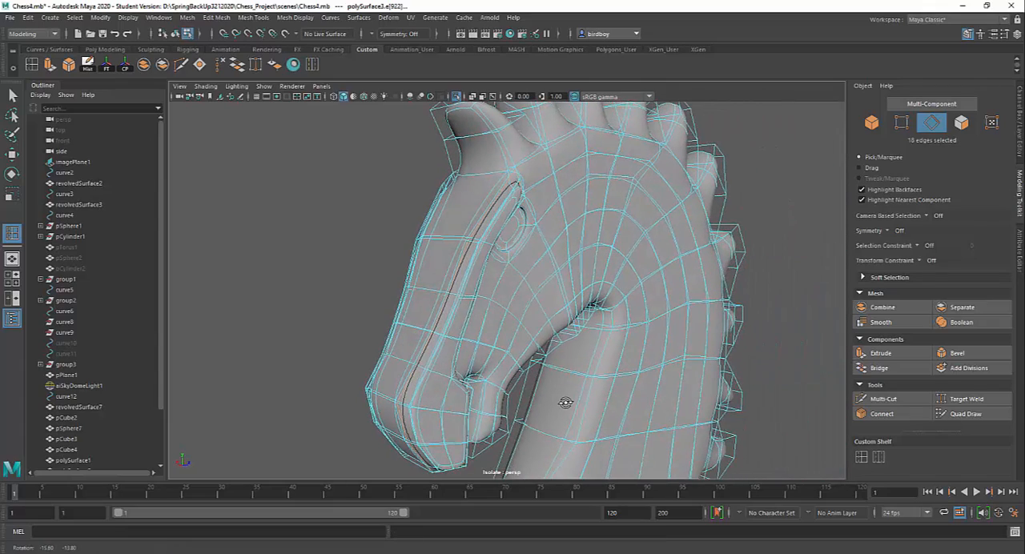
key(1)
Insert edge loops across the top of the forehead and the lower end of the muzzle, and check the smoothed shape.
alt+drag(537, 290, 572, 323)
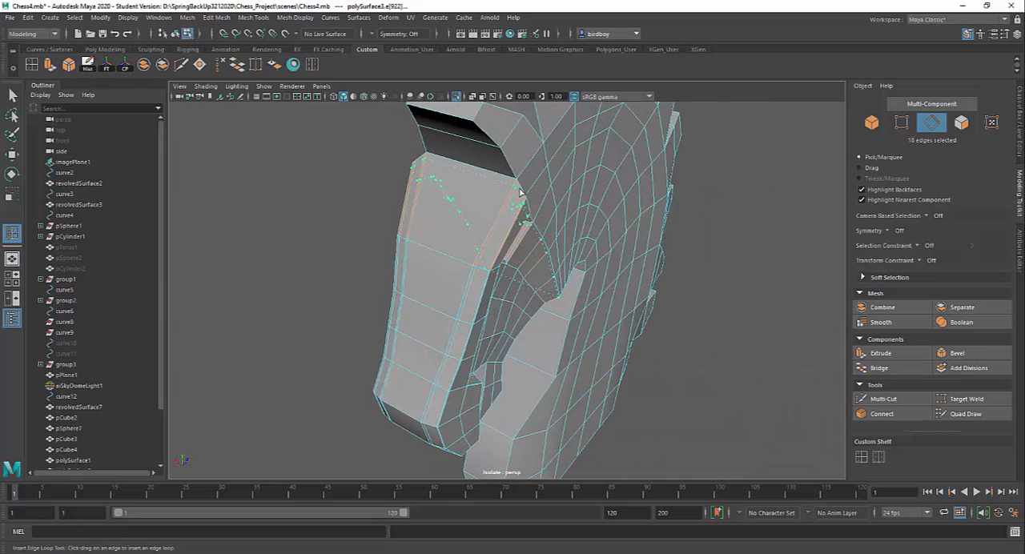
mouse_move(531, 293)
alt+mouse_down()
mouse_move(540, 325)
mouse_move(534, 299)
alt+mouse_up()
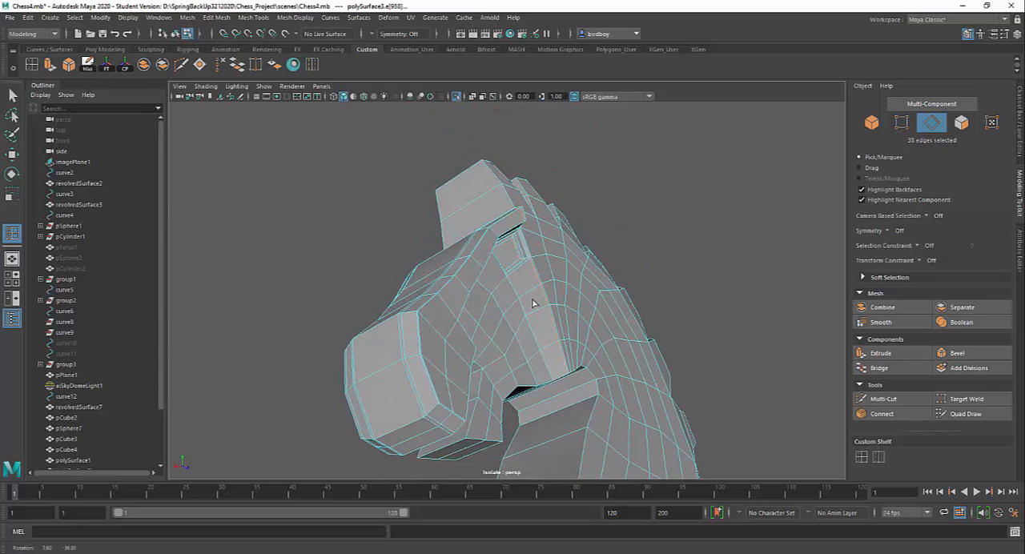
click(437, 403)
alt+drag(482, 407, 442, 434)
key(3)
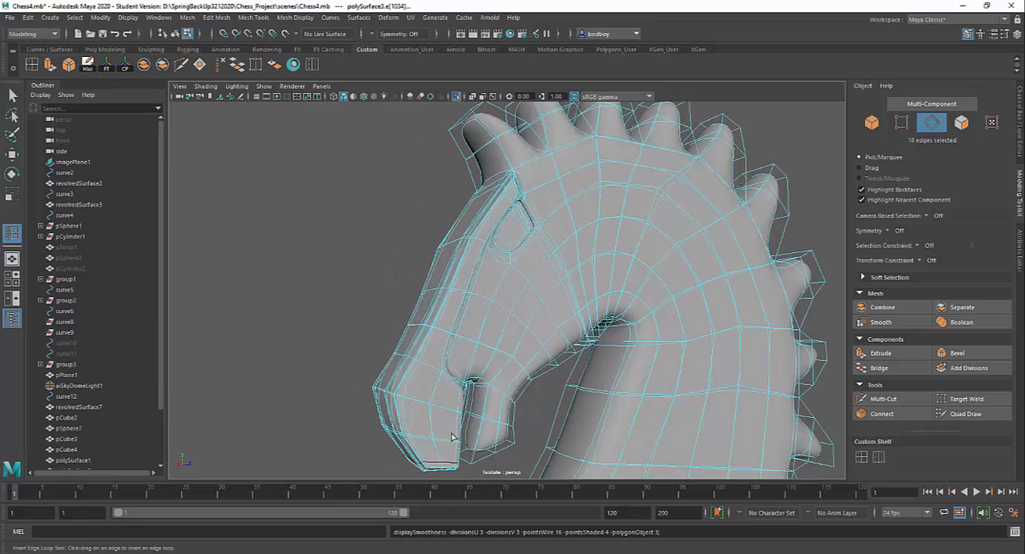
alt+drag(387, 405, 480, 345)
scroll(480, 345, up, 3)
key(1)
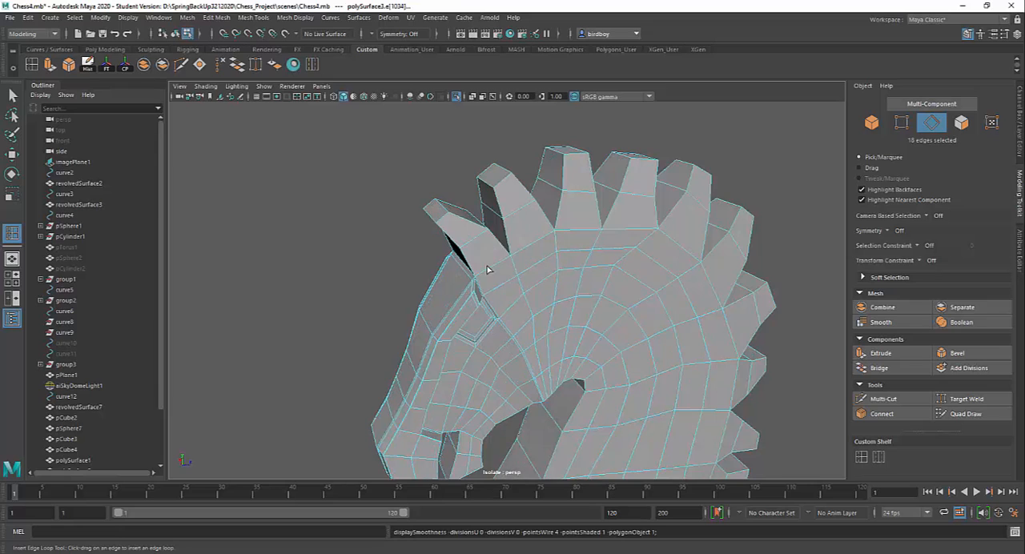
Insert edge loops near both side borders of the ear and mane spikes around the silhouette, and check the smoothed result.
alt+drag(473, 220, 583, 291)
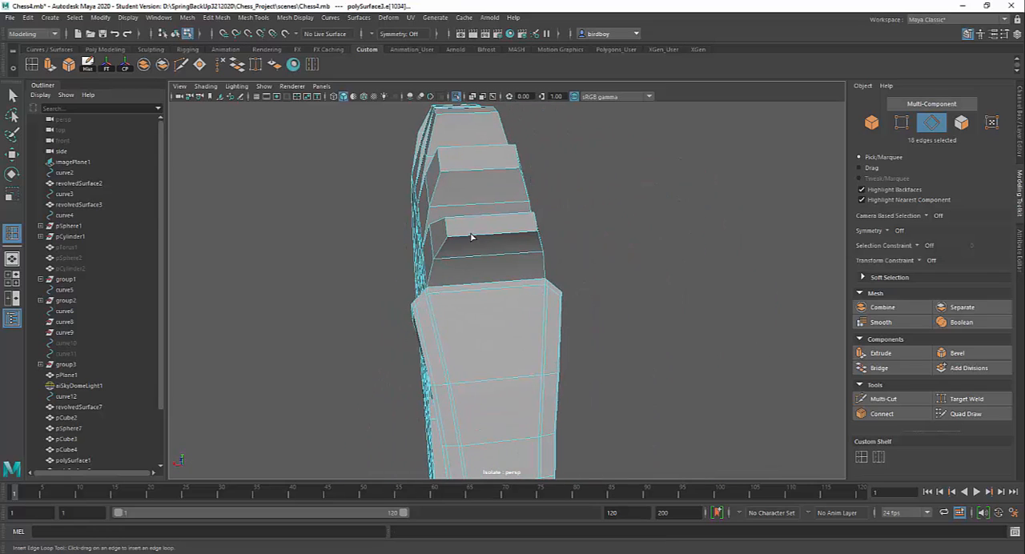
drag(469, 238, 535, 235)
alt+drag(647, 300, 549, 294)
key(3)
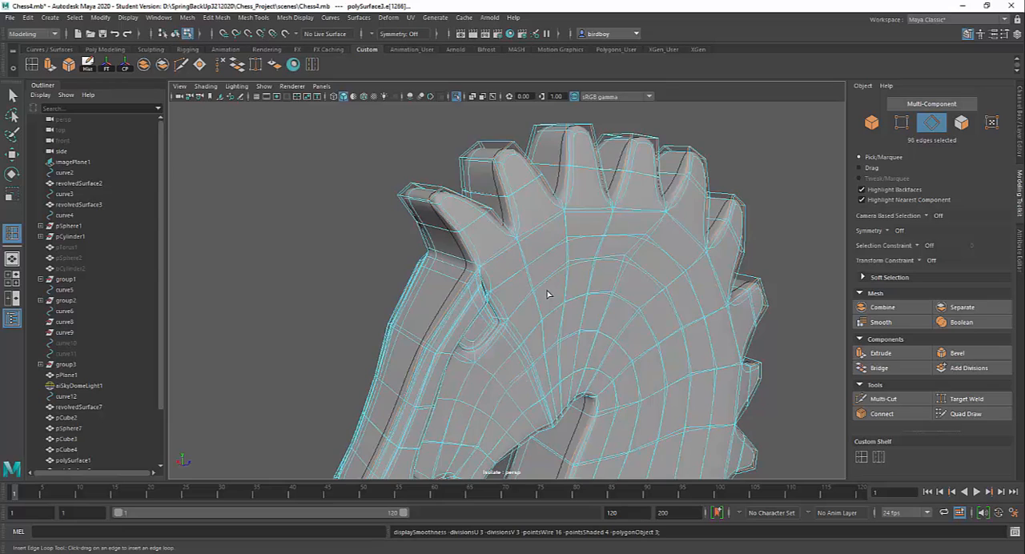
alt+drag(492, 196, 503, 269)
key(1)
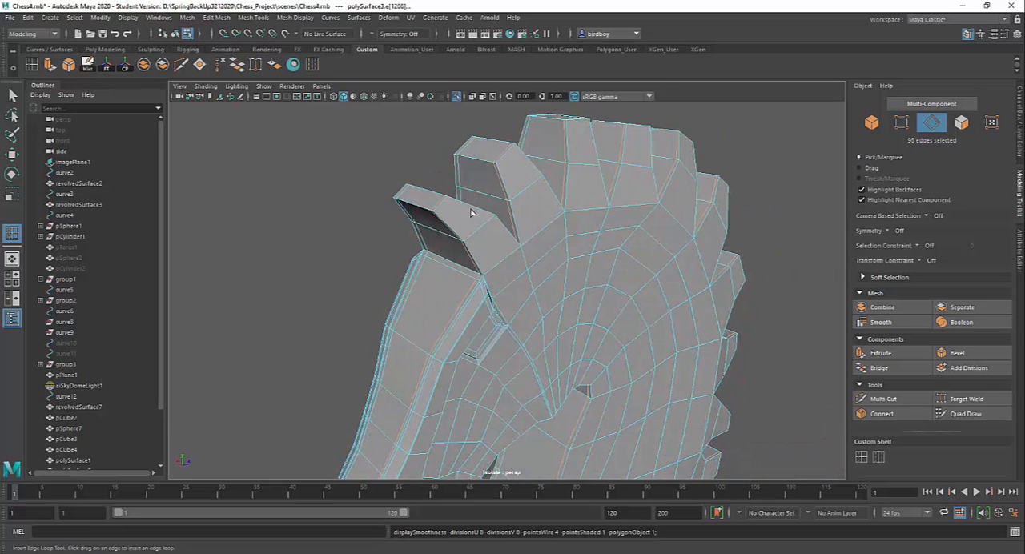
Insert a supporting edge loop around the ear near its front edge and check the head in smooth preview.
click(453, 208)
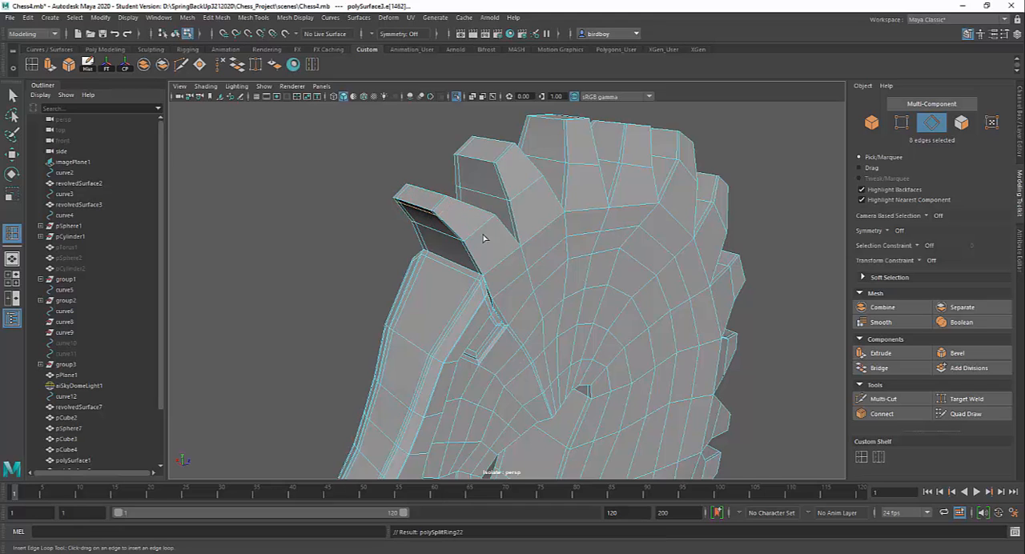
alt+drag(484, 235, 545, 268)
key(3)
alt+middle_drag(545, 268, 518, 285)
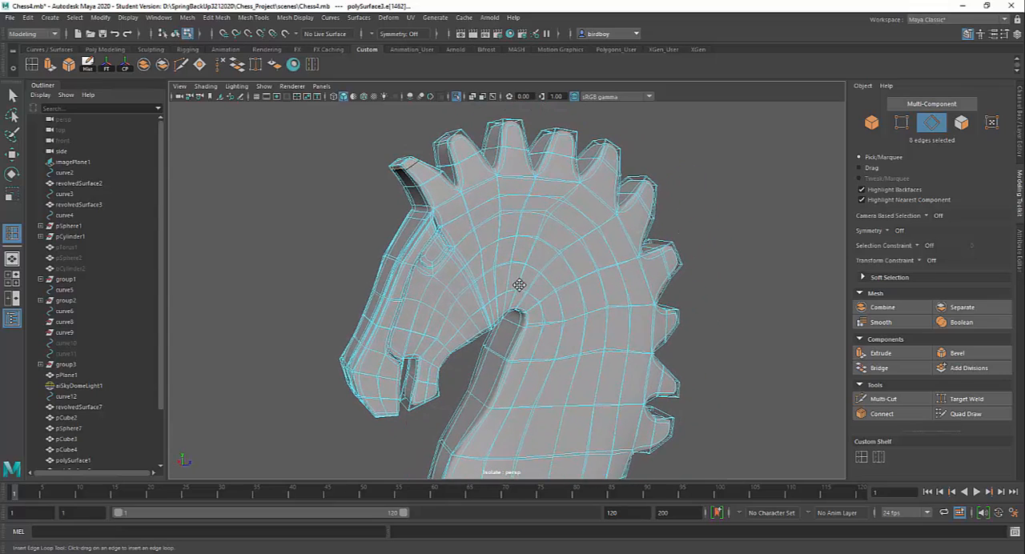
key(1)
Select the fan of nine cheek faces behind the eye, narrowing down to the throat corner.
alt+drag(517, 264, 472, 267)
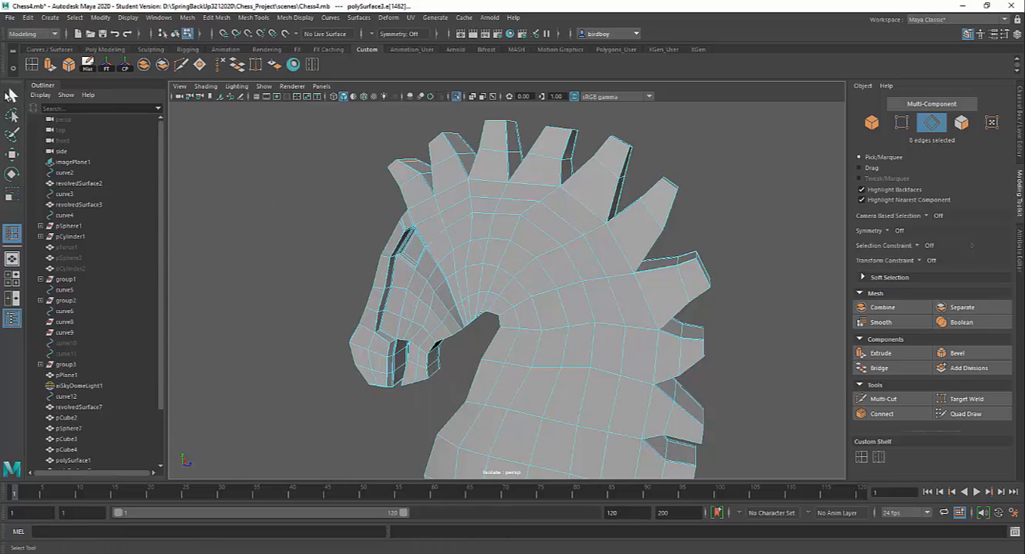
click(11, 95)
right_drag(439, 264, 444, 287)
alt+drag(466, 281, 523, 282)
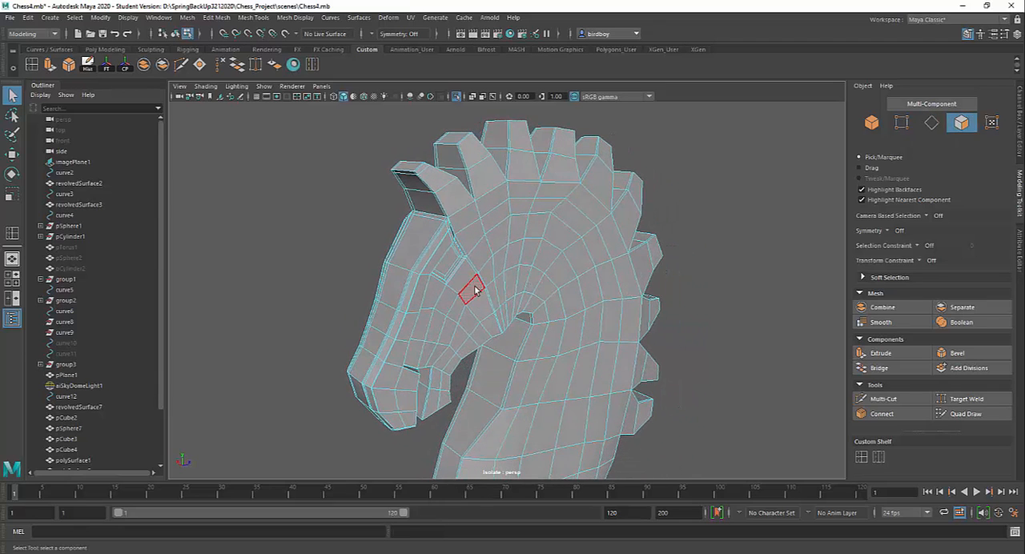
click(485, 274)
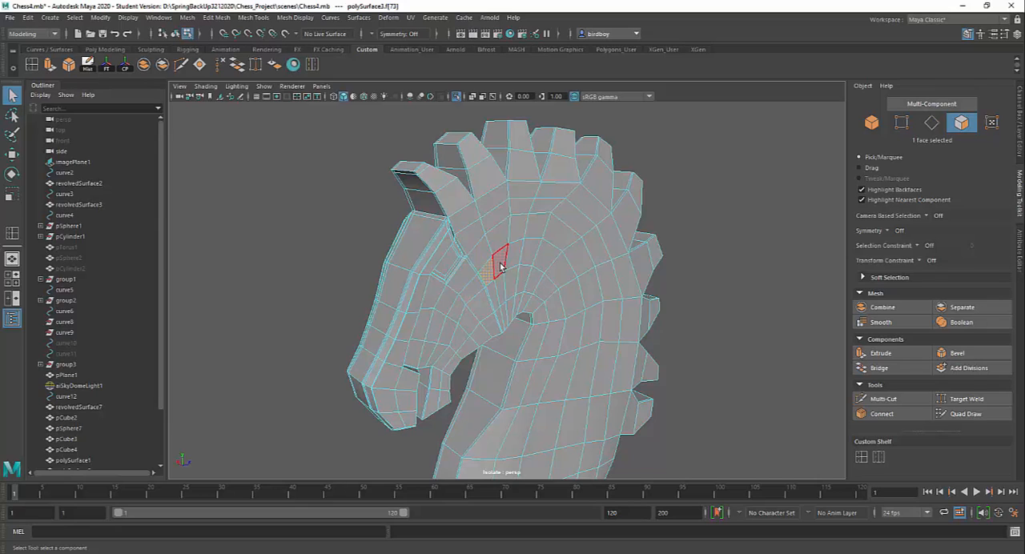
shift+click(502, 266)
shift+click(516, 259)
shift+click(512, 279)
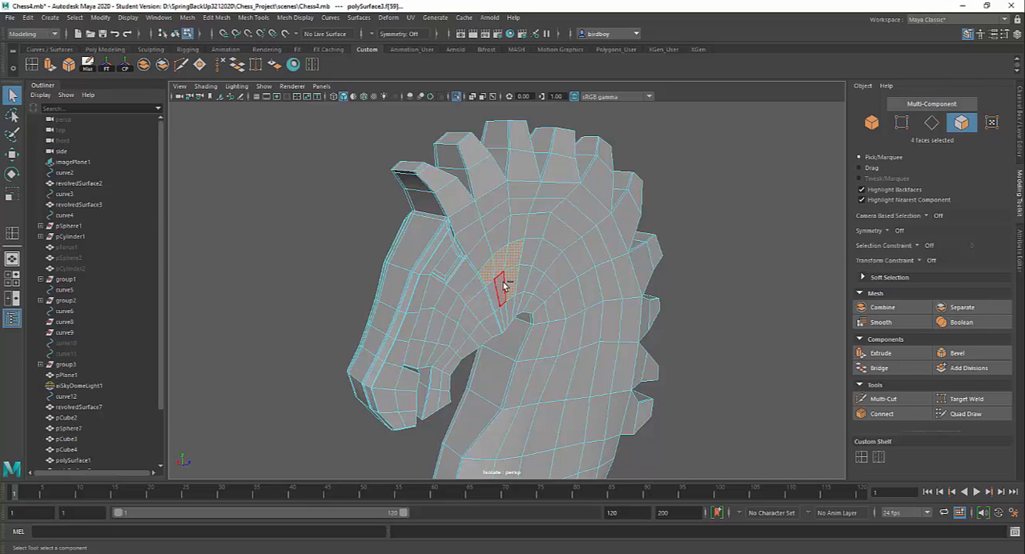
shift+click(498, 293)
shift+click(497, 301)
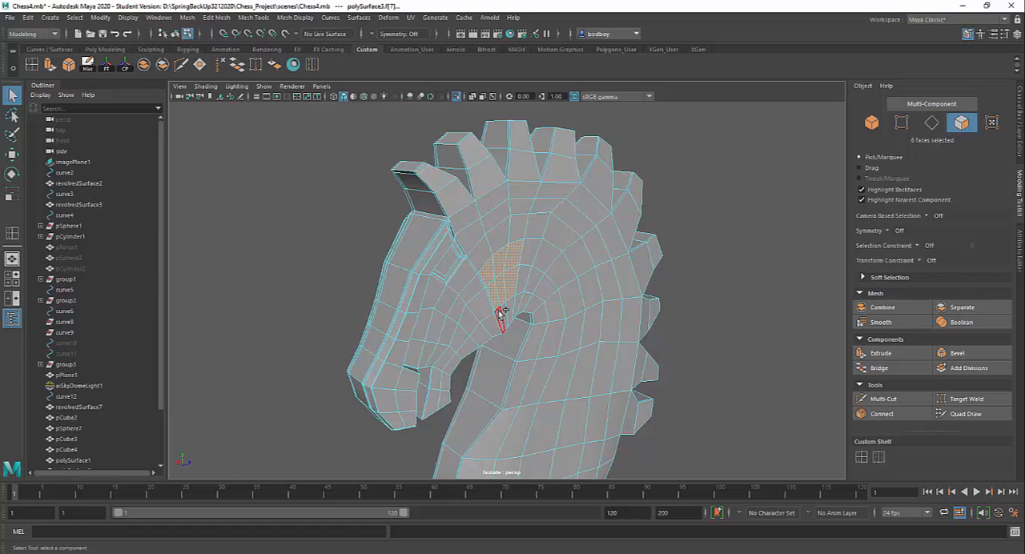
shift+click(502, 317)
shift+click(505, 314)
shift+click(511, 311)
alt+drag(569, 302, 532, 301)
alt+drag(551, 265, 509, 253)
scroll(550, 368, up, 5)
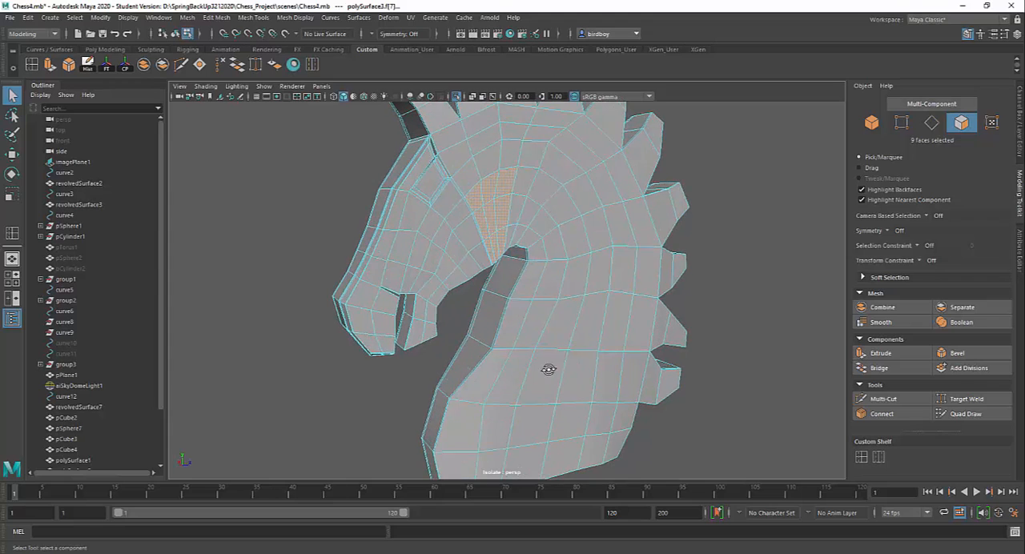
Select the edge loops running crosswise over the neck and over the nose.
right_drag(515, 271, 525, 249)
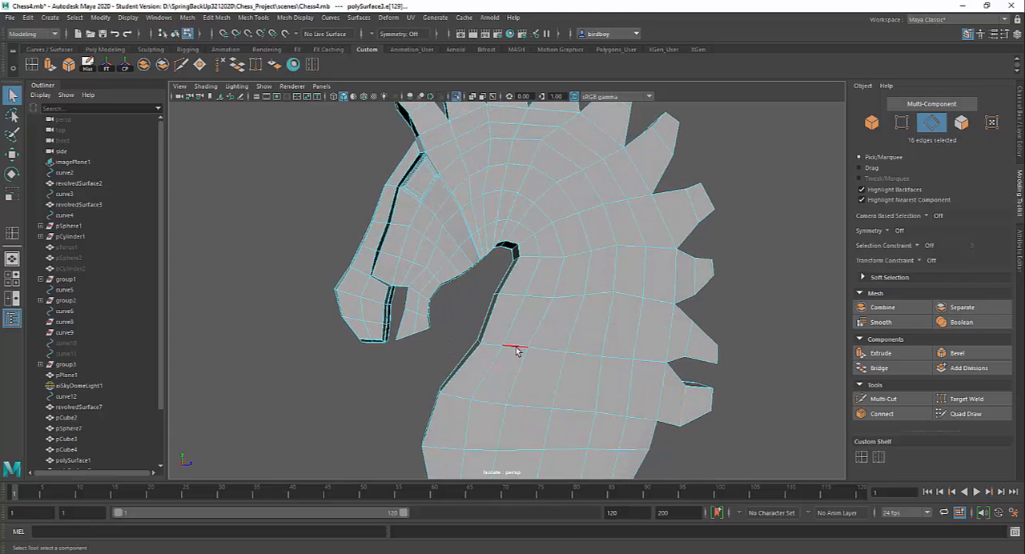
shift+double_click(487, 405)
shift+double_click(545, 300)
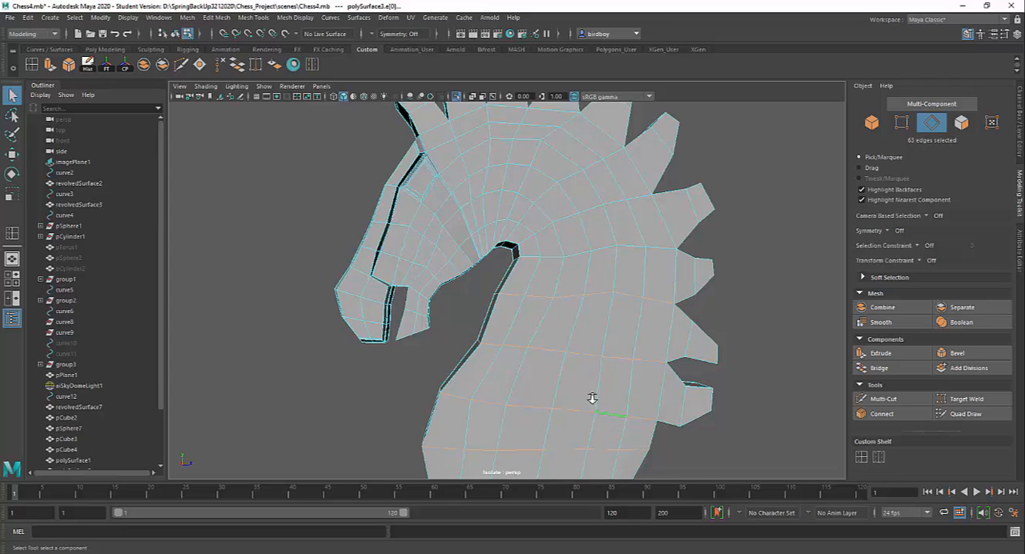
alt+right_drag(590, 398, 515, 300)
alt+drag(516, 300, 556, 357)
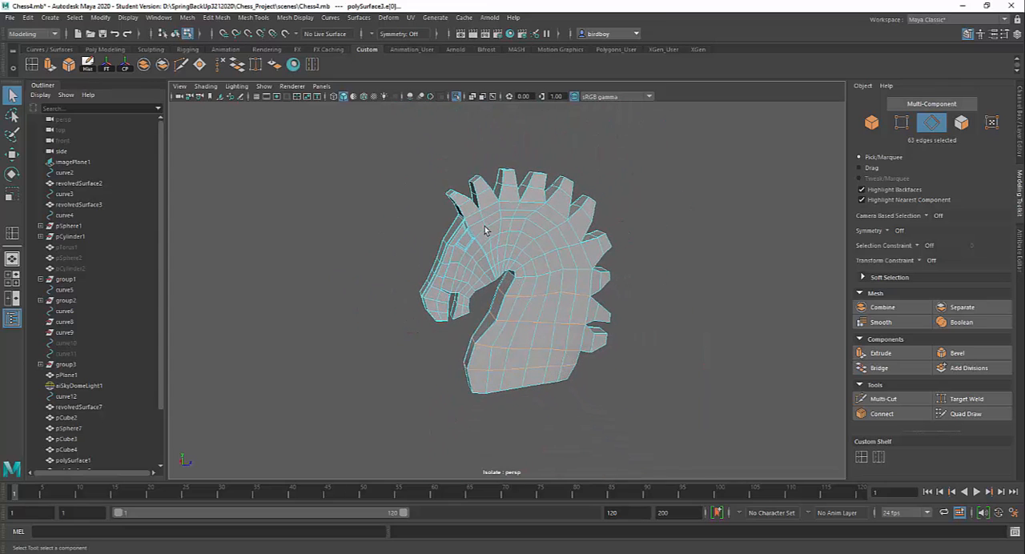
shift+double_click(450, 280)
Invert the edge selection across the whole horse head.
drag(352, 132, 622, 437)
alt+drag(606, 330, 529, 314)
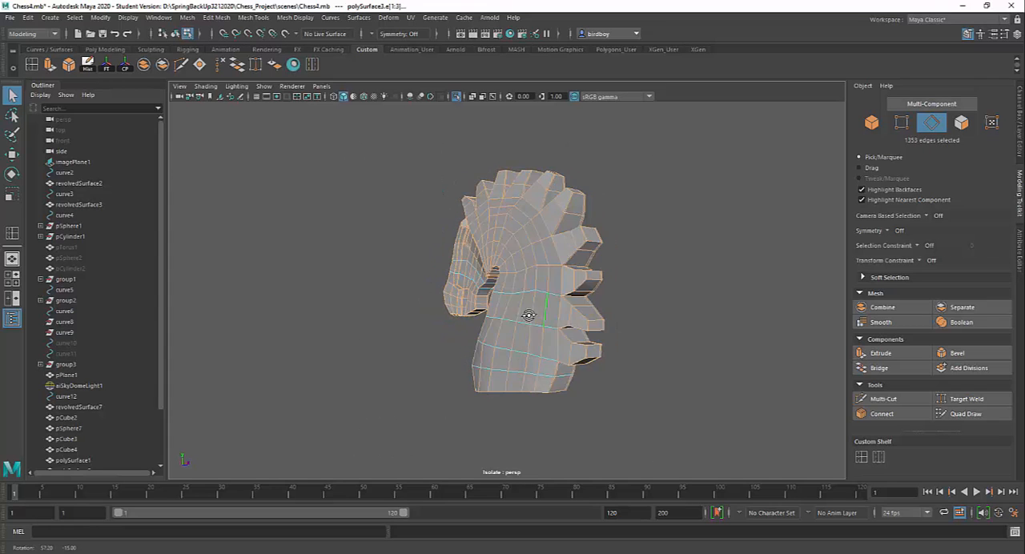
alt+right_drag(540, 345, 561, 410)
alt+drag(576, 383, 646, 385)
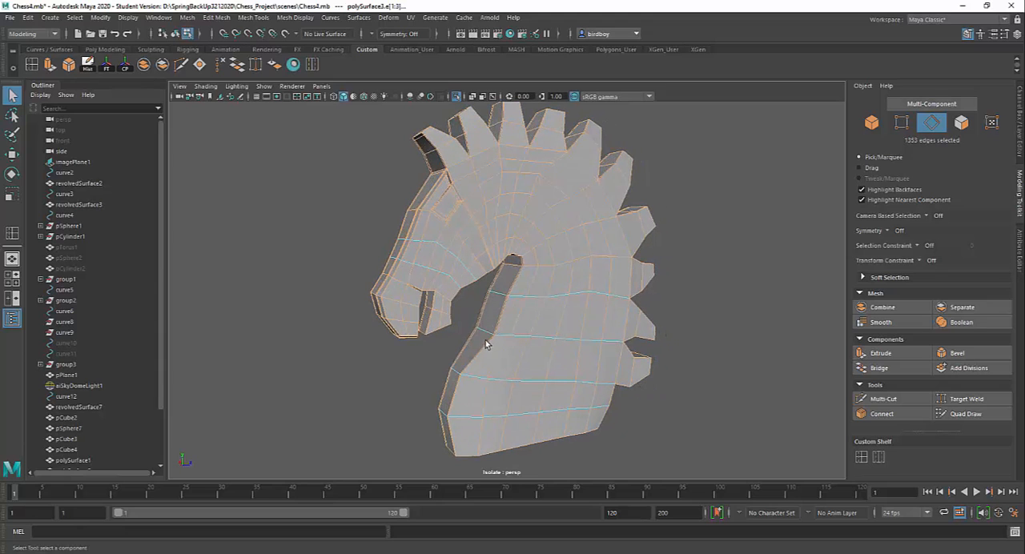
Return the horse head to object mode and end its isolation so the whole chess scene is displayed.
mouse_move(575, 409)
alt+mouse_down()
mouse_move(542, 393)
mouse_move(566, 411)
alt+mouse_up()
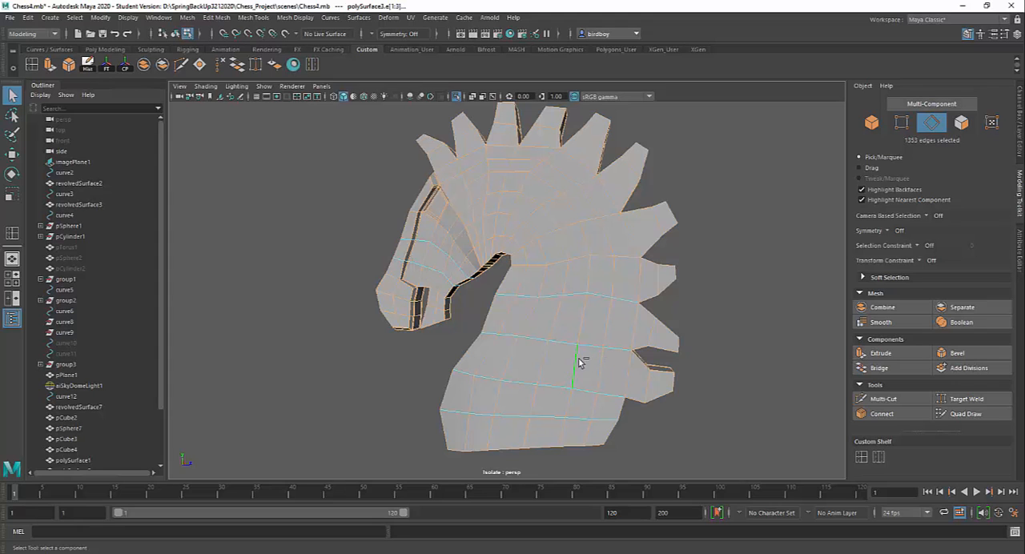
alt+drag(632, 382, 742, 348)
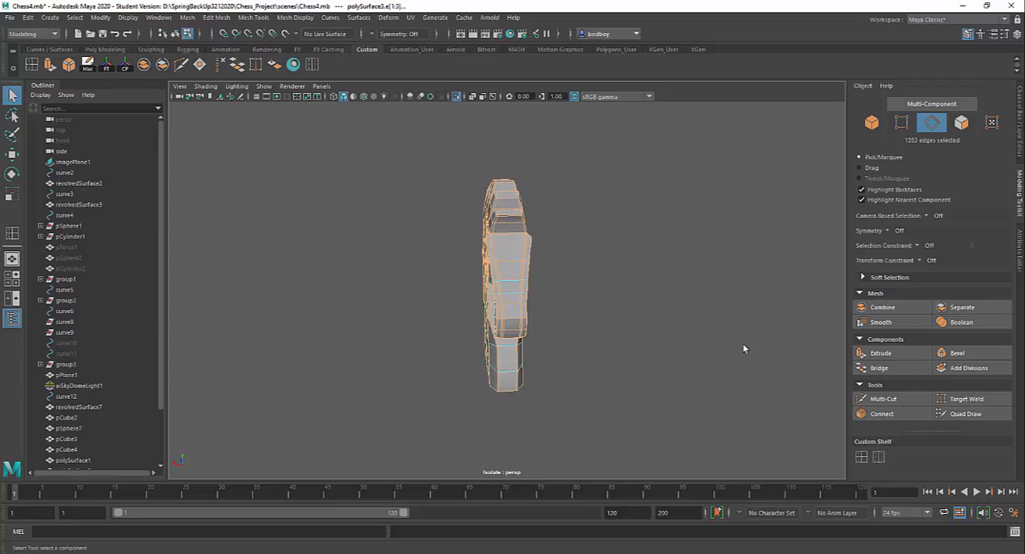
alt+drag(611, 355, 645, 389)
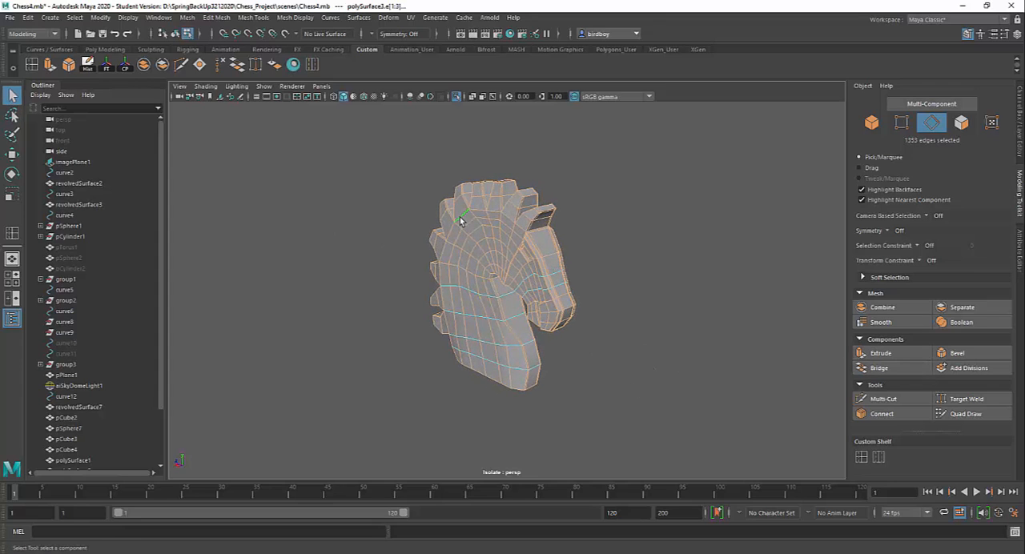
right_drag(463, 218, 503, 201)
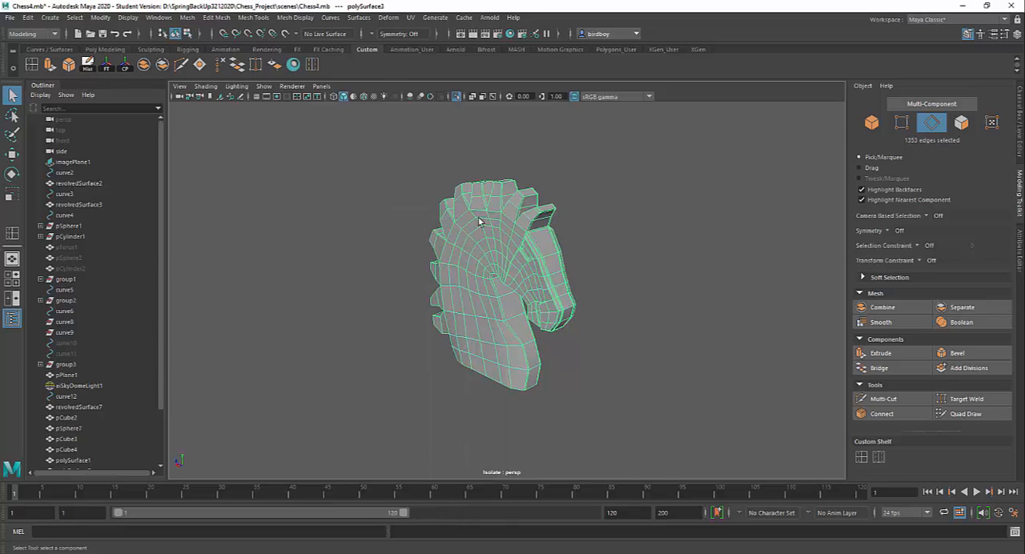
click(456, 96)
alt+drag(551, 288, 646, 316)
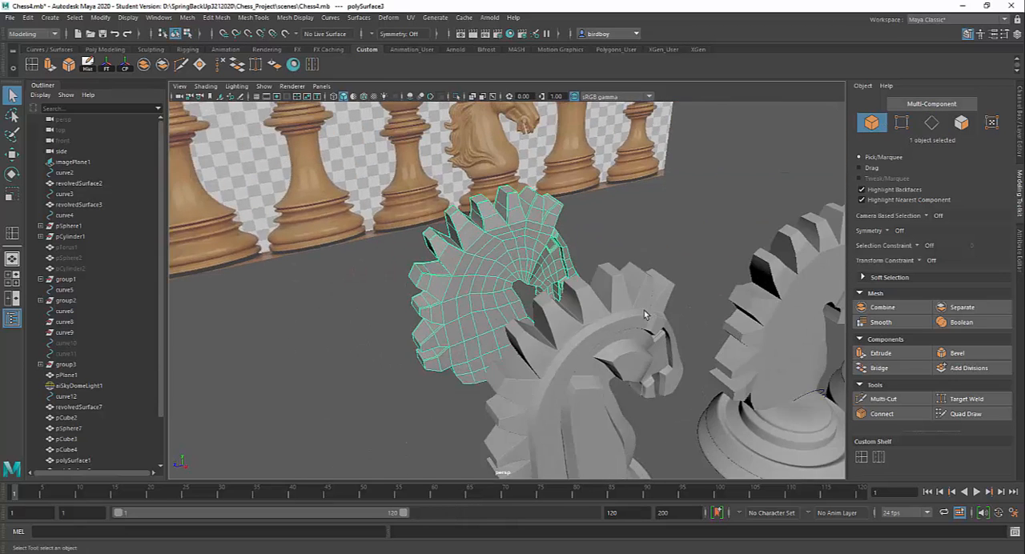
Examine the detailed knight's horse head and the edge loops around its face, up close and beside the other pieces.
alt+right_drag(626, 294, 579, 268)
alt+drag(579, 268, 535, 254)
alt+right_drag(538, 276, 569, 362)
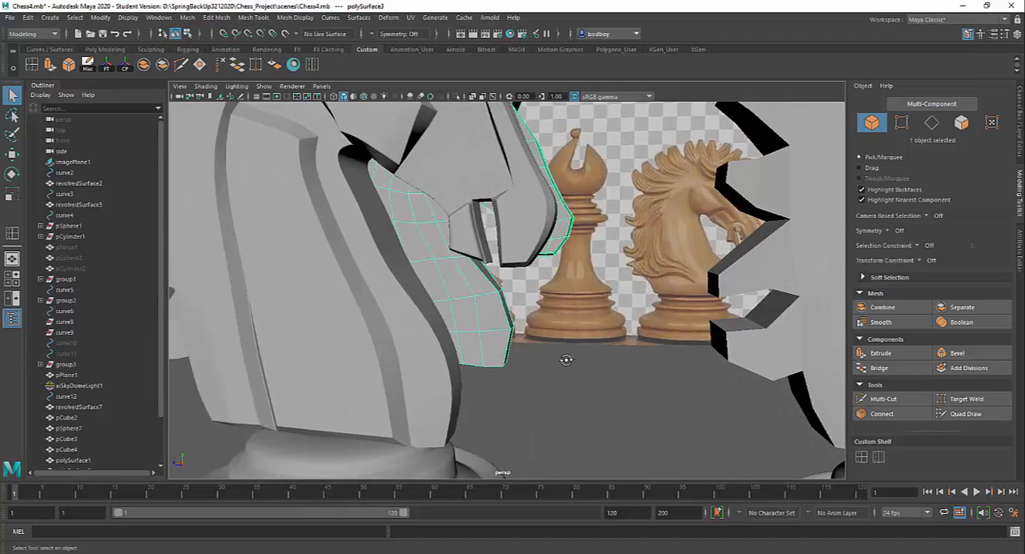
alt+drag(569, 362, 550, 378)
click(438, 268)
alt+drag(437, 267, 467, 301)
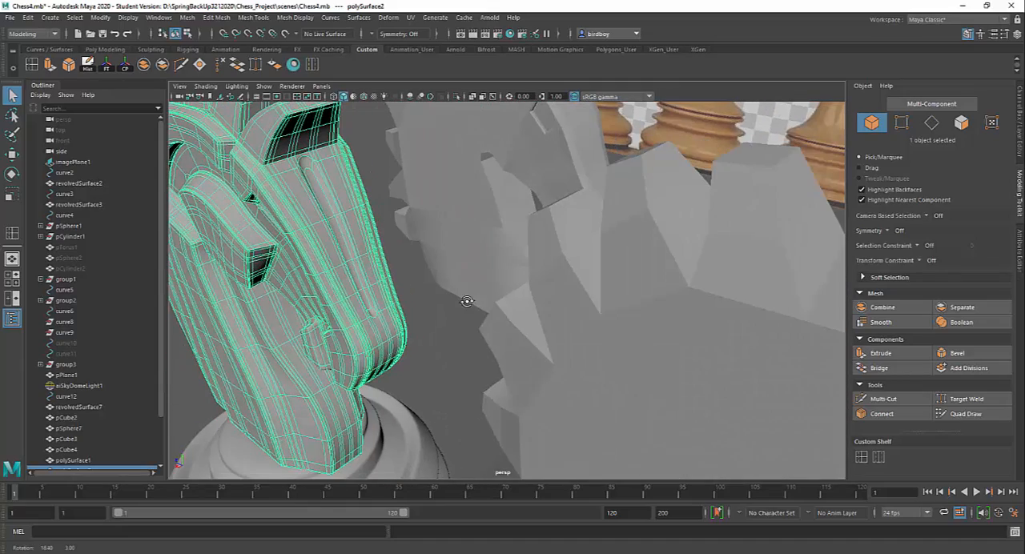
alt+drag(418, 273, 495, 398)
click(612, 404)
scroll(495, 397, down, 5)
alt+drag(477, 327, 513, 332)
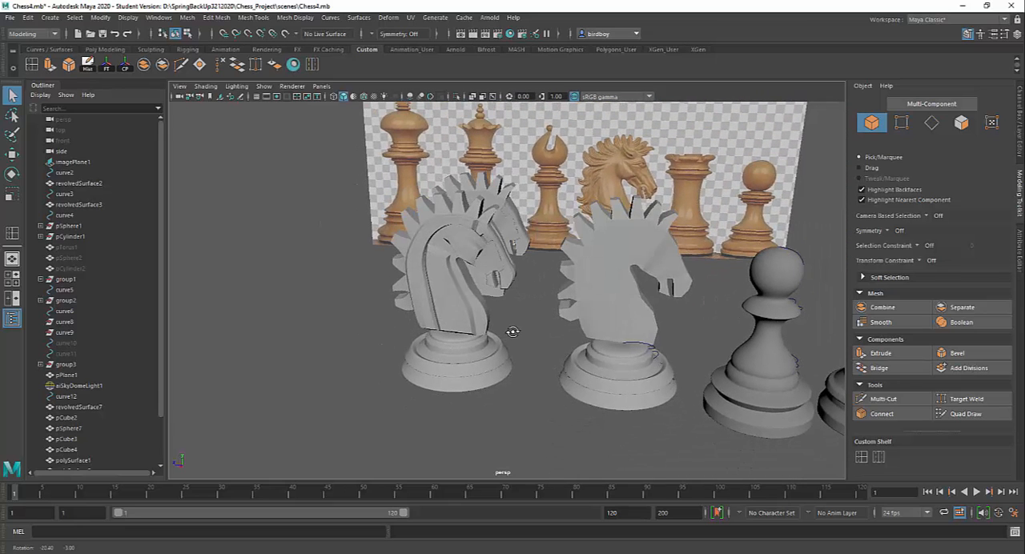
click(465, 303)
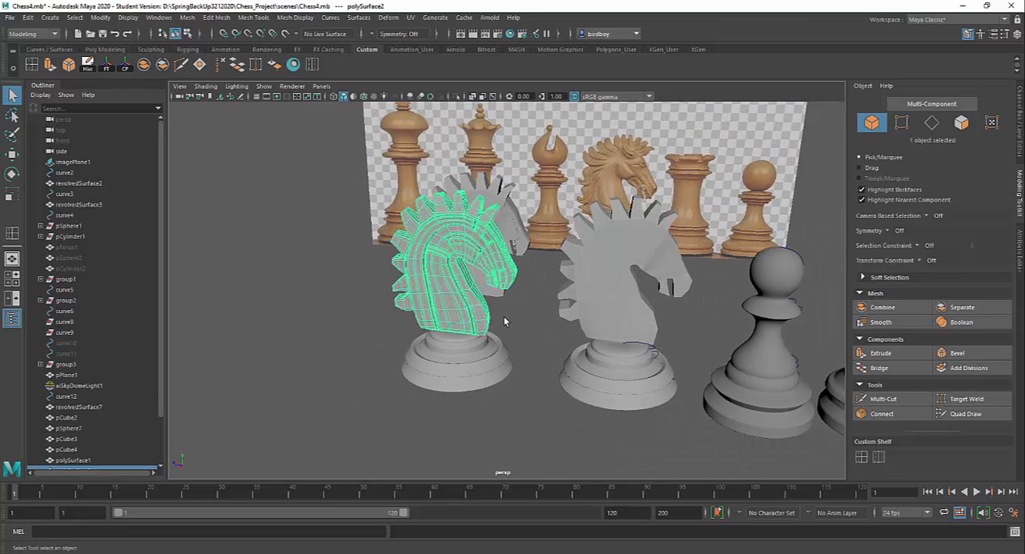
click(505, 321)
Select the plain low-poly horse head of the knight standing between the detailed knight and the pawn.
alt+drag(522, 328, 451, 334)
alt+right_drag(451, 334, 480, 406)
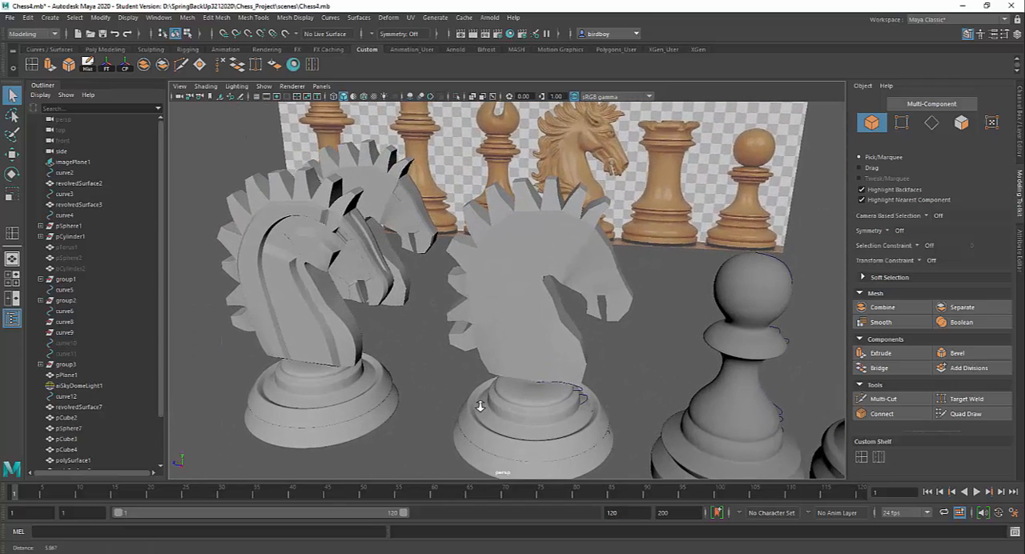
click(521, 355)
alt+drag(521, 355, 476, 382)
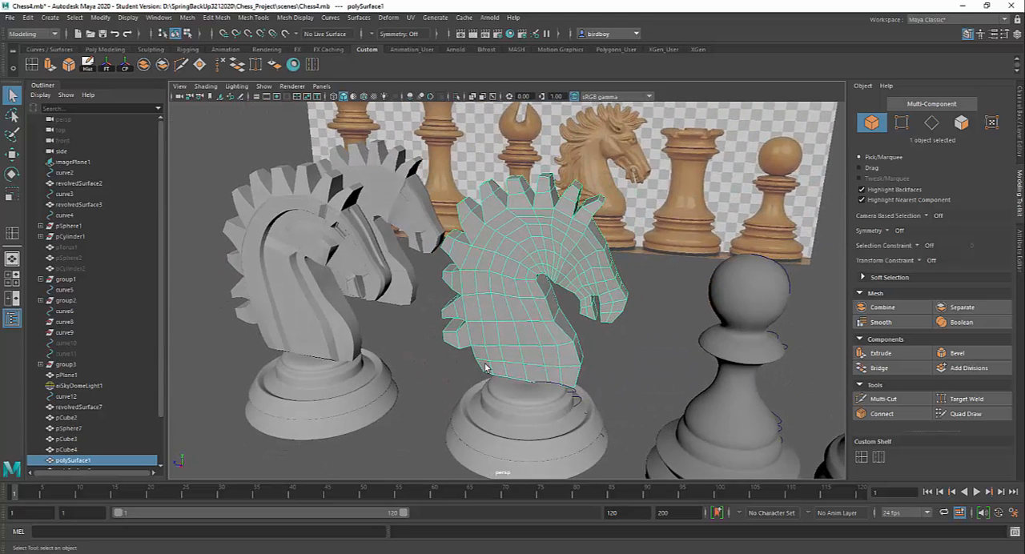